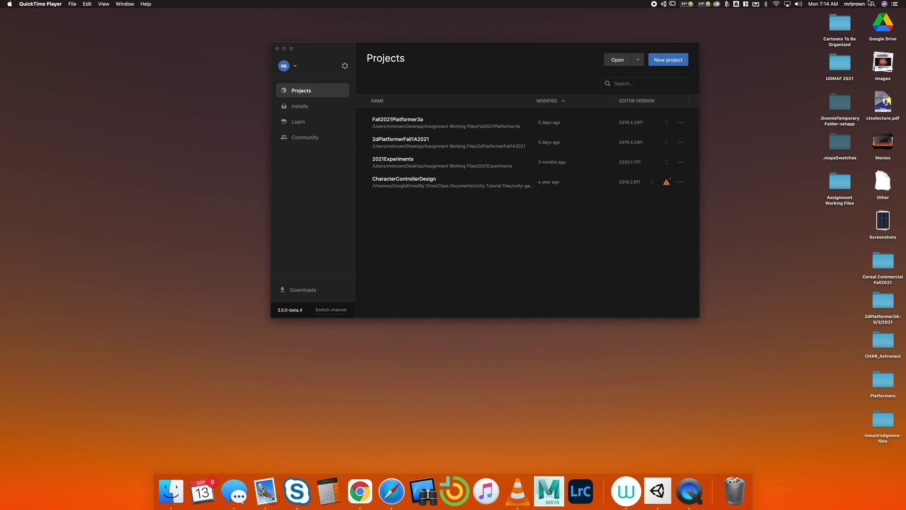
- Search Spotlight for 'unity' to find Unity Hub
left_click(873, 4)
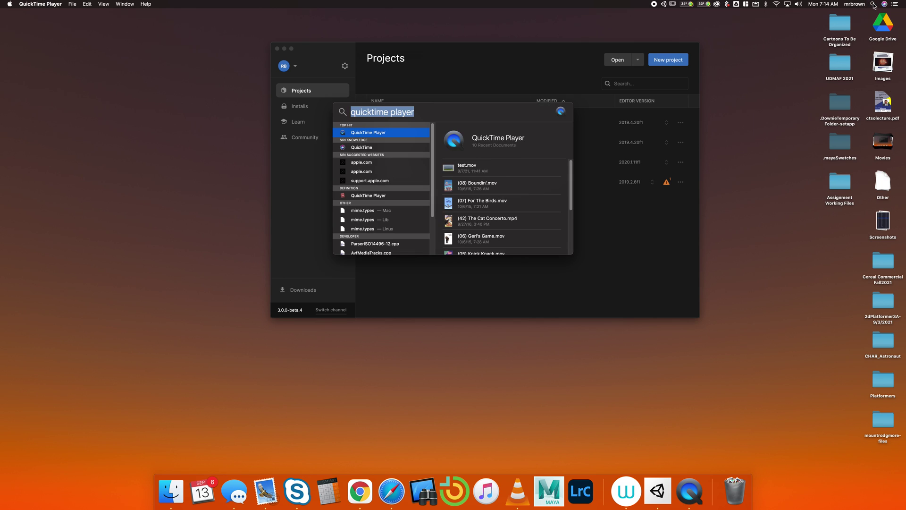
type("unity")
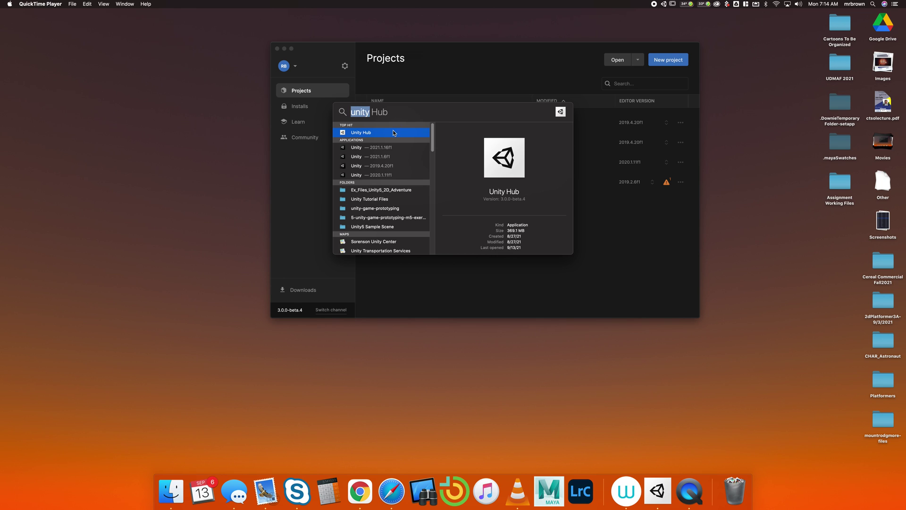
- In Unity Hub, create a project named TutorialTest from the 2D template
left_click(475, 67)
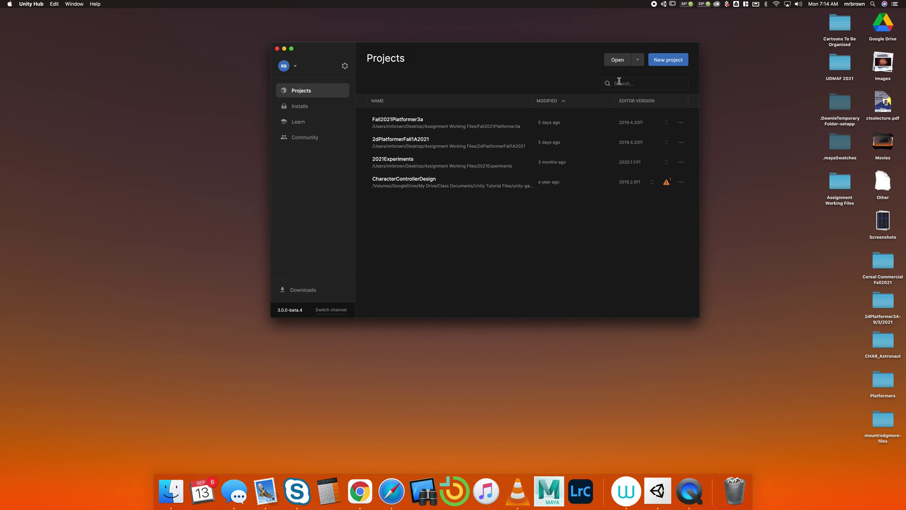
left_click(678, 65)
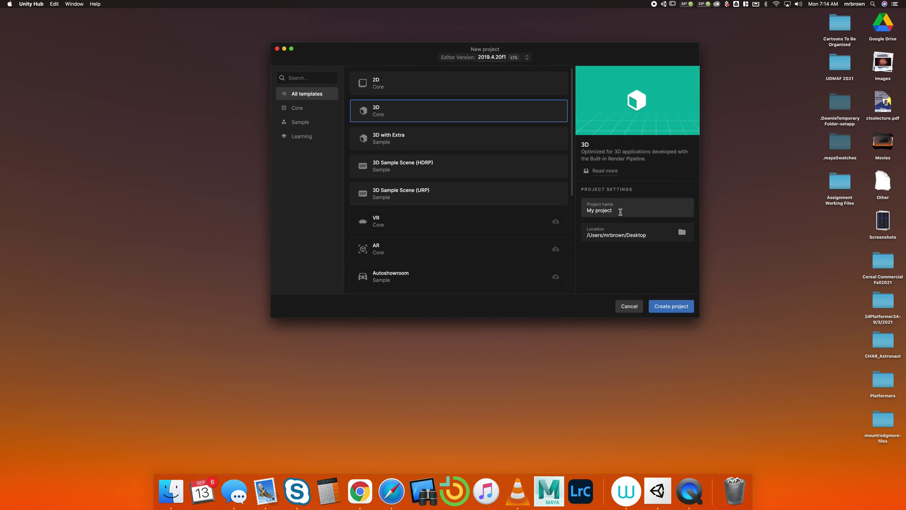
left_click(628, 208)
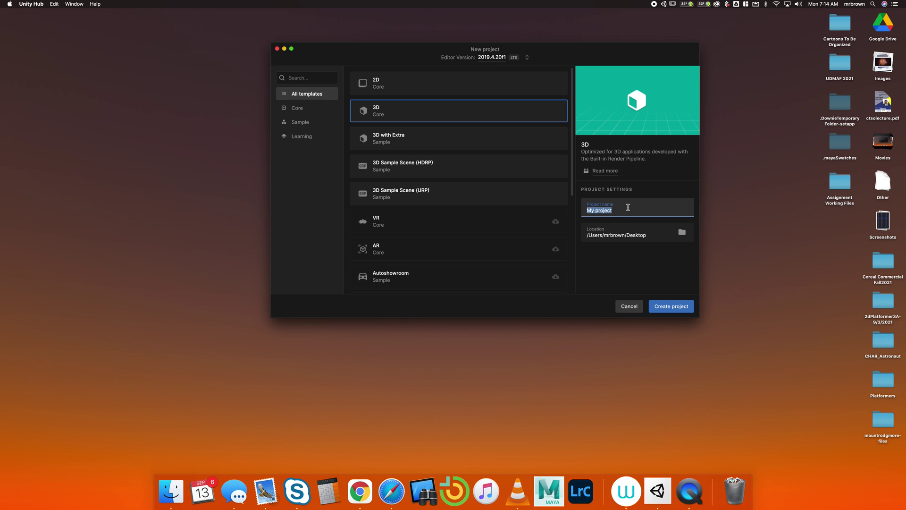
type("TutorialTest")
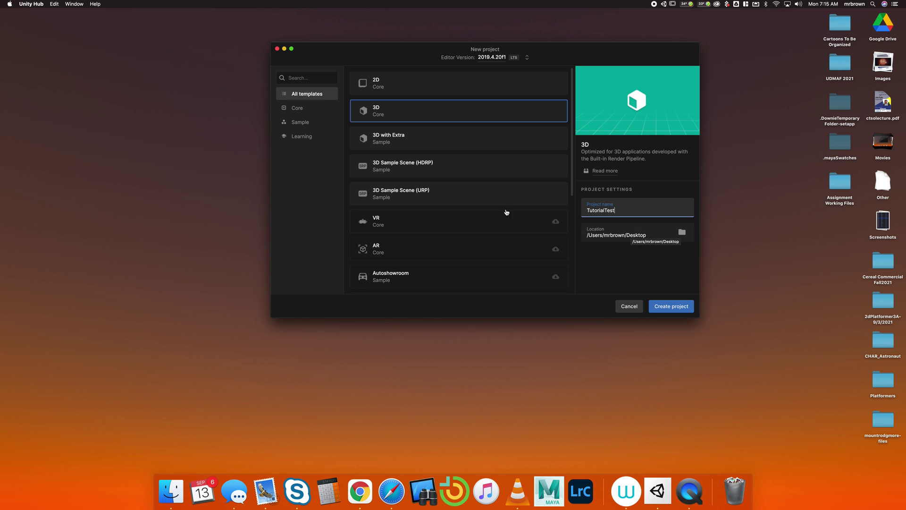
left_click(446, 87)
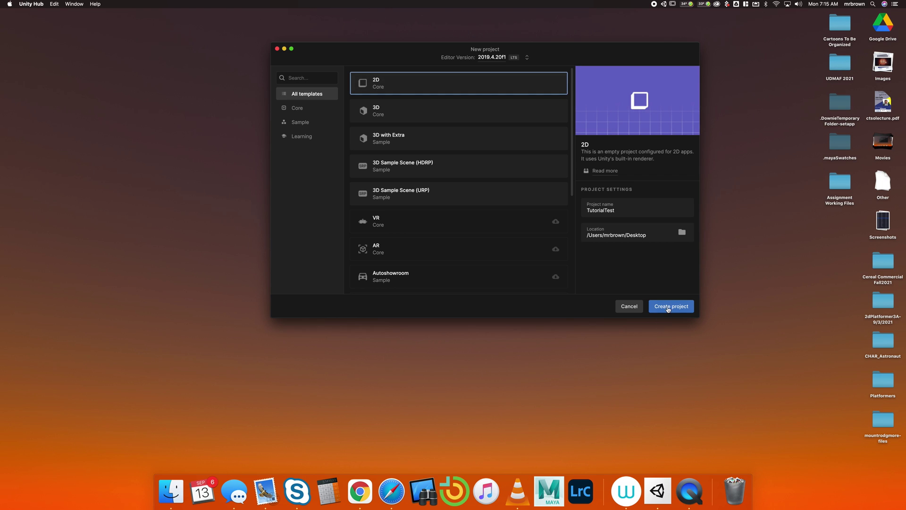
left_click(668, 307)
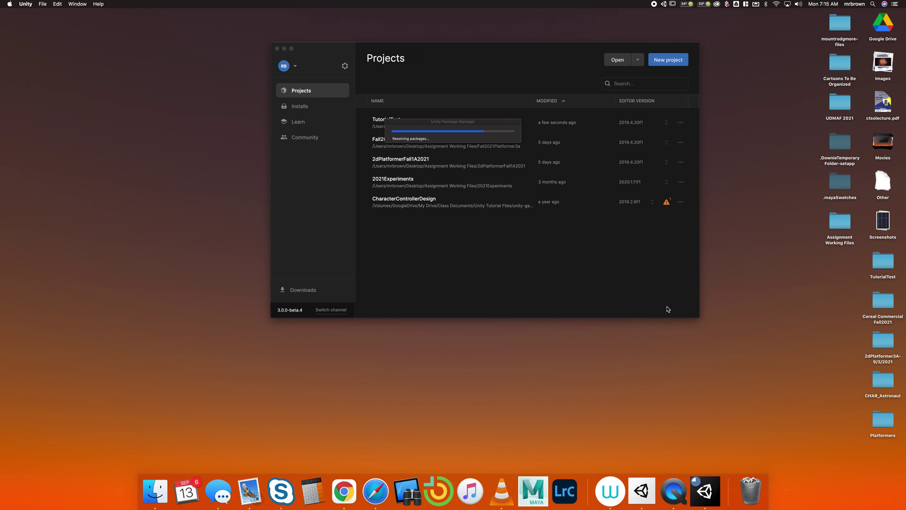
- Open the TutorialTest project folder and check its Assets and Scenes contents
double_click(882, 265)
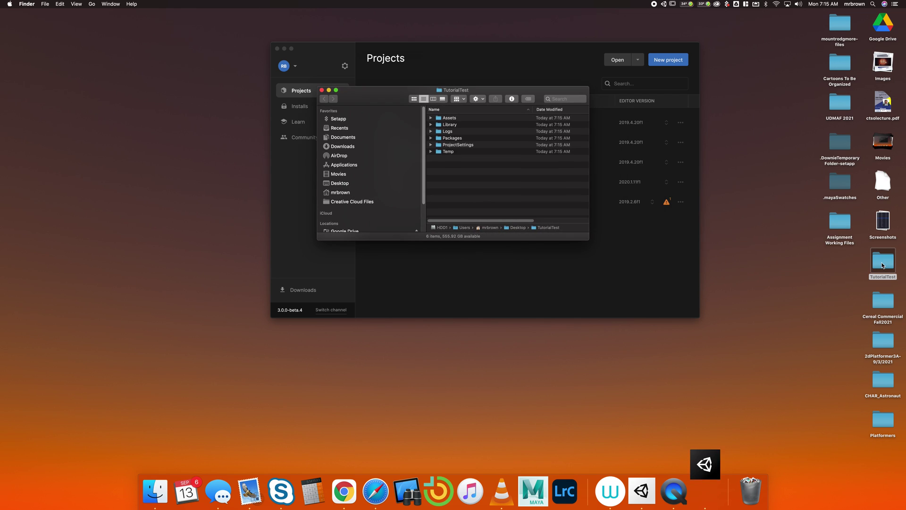
left_click(430, 118)
left_click(438, 125)
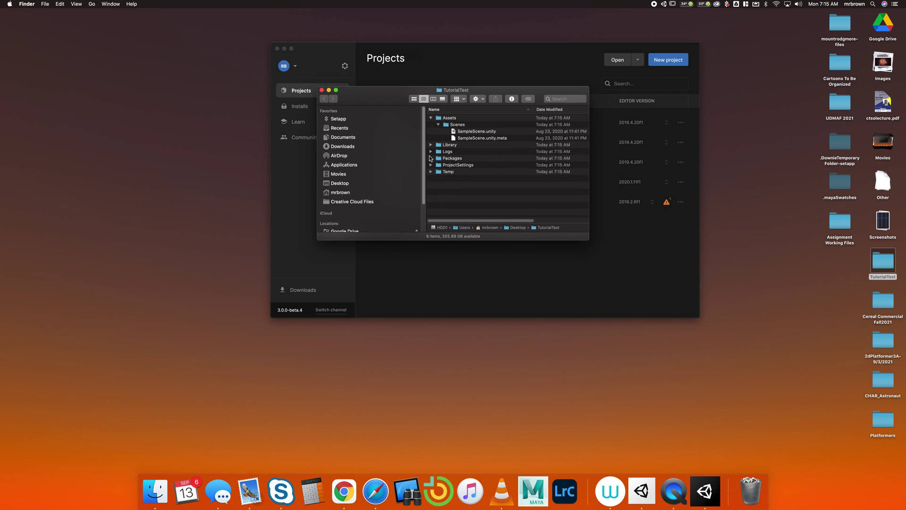
left_click(430, 118)
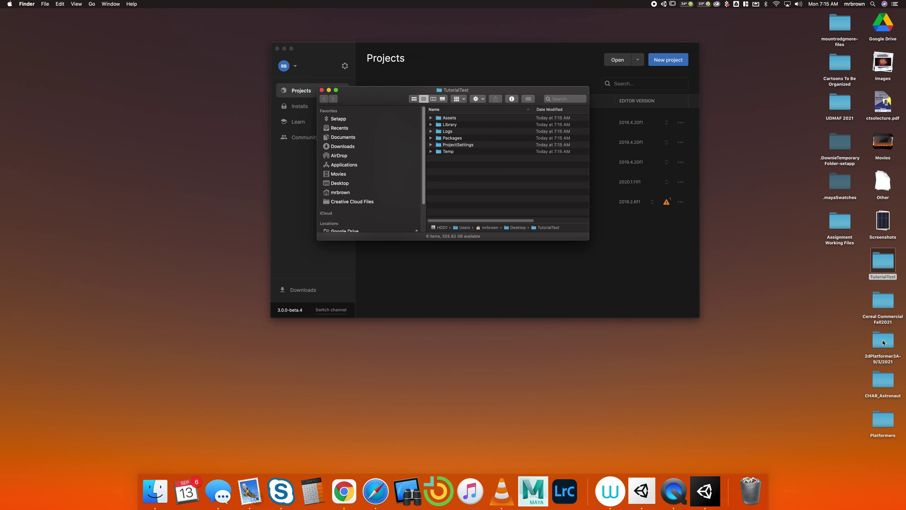
- Open the 2dPlatformer3A- 9/3/2021 project's Assets > Sprites and preview Tileset.png
double_click(884, 340)
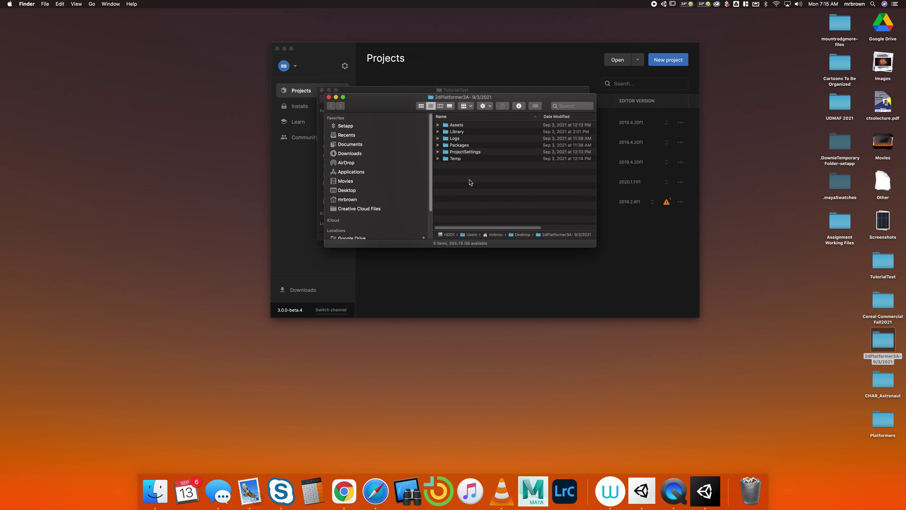
left_click(438, 125)
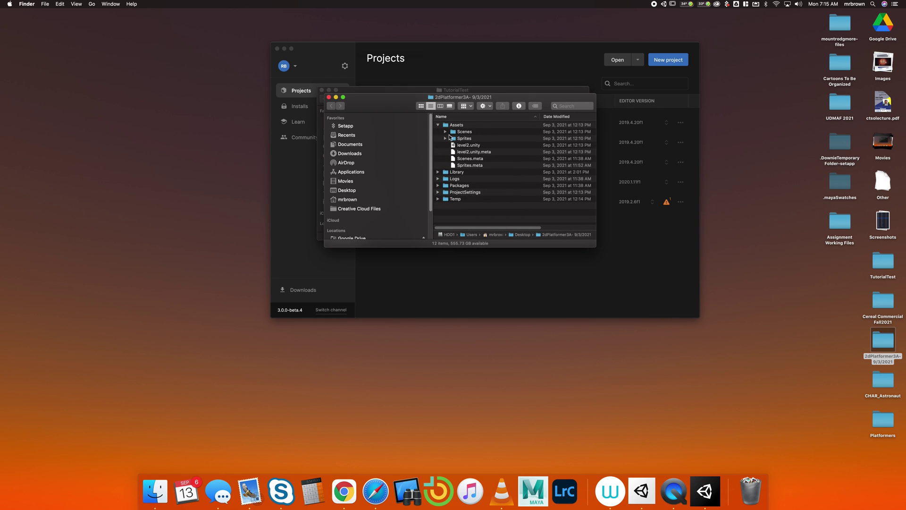
left_click(446, 139)
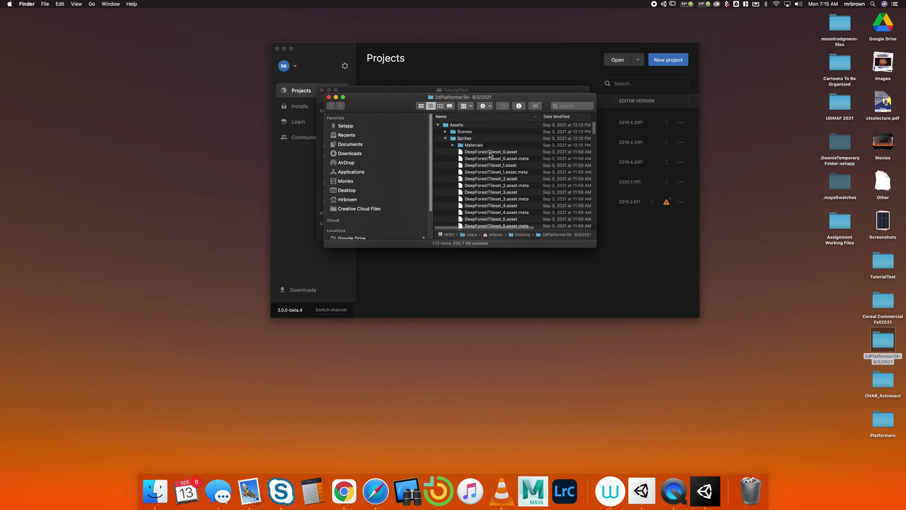
scroll(489, 154, "down", 10)
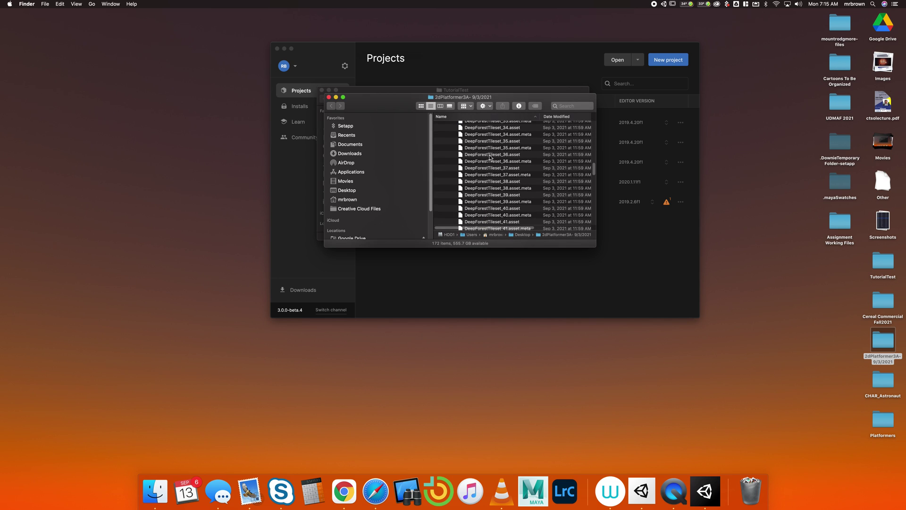
scroll(489, 156, "down", 10)
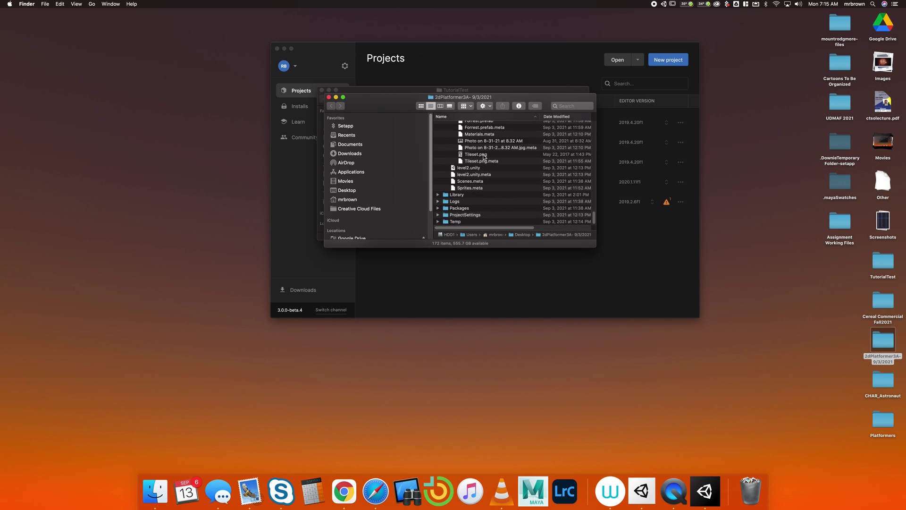
left_click(488, 155)
key("space")
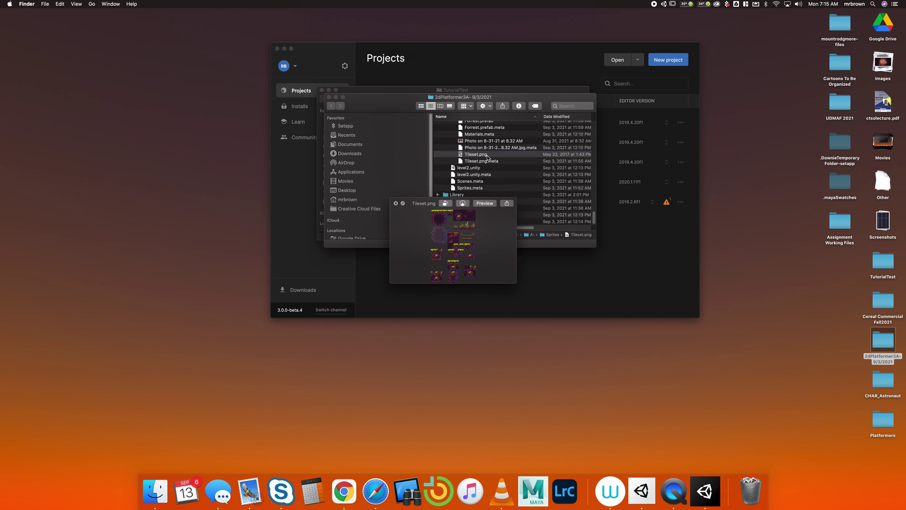
key("space")
- Copy Tileset.png onto the Desktop, replacing the existing copy
right_click(488, 156)
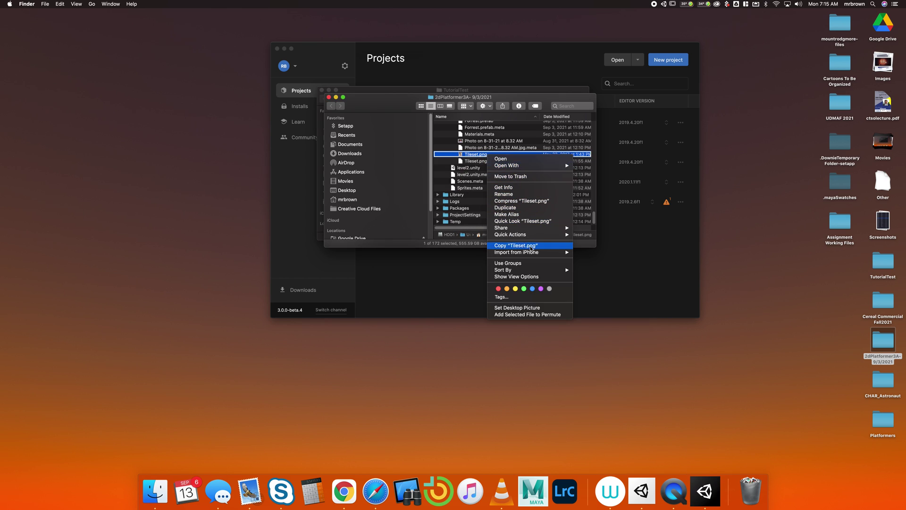
left_click(528, 245)
right_click(643, 356)
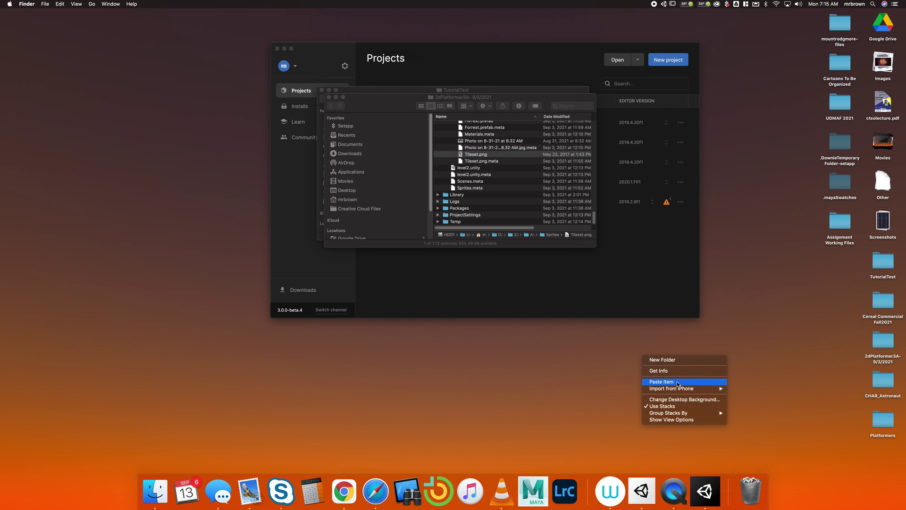
left_click(665, 381)
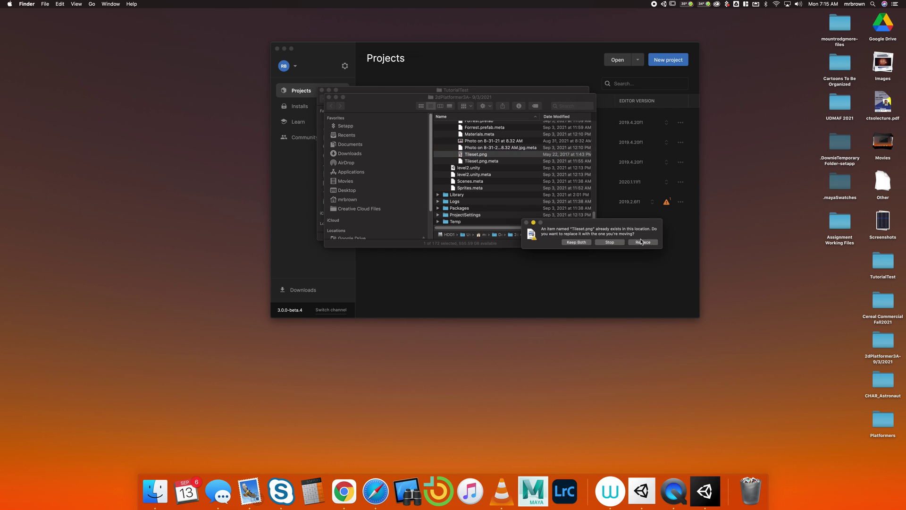
left_click(644, 242)
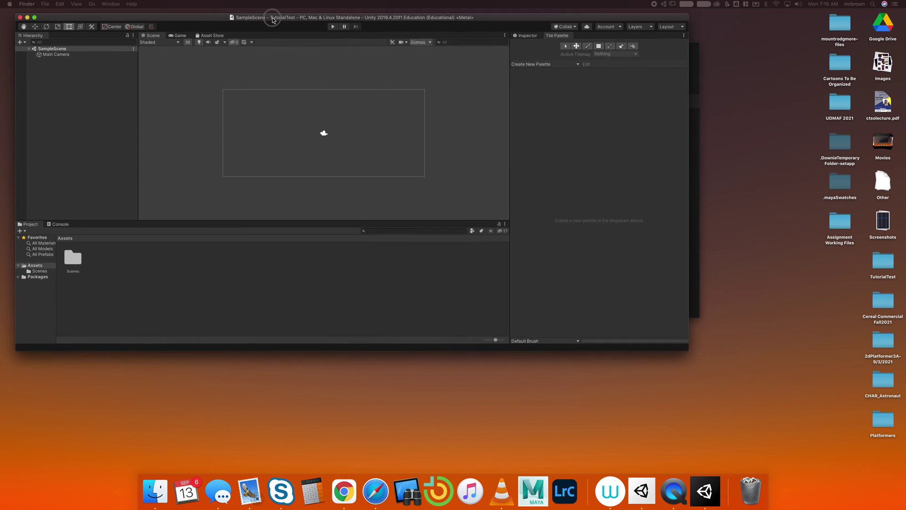
- Maximise the Unity editor and try docking the tile palette panel, then close it
left_click_drag(684, 350, 902, 460)
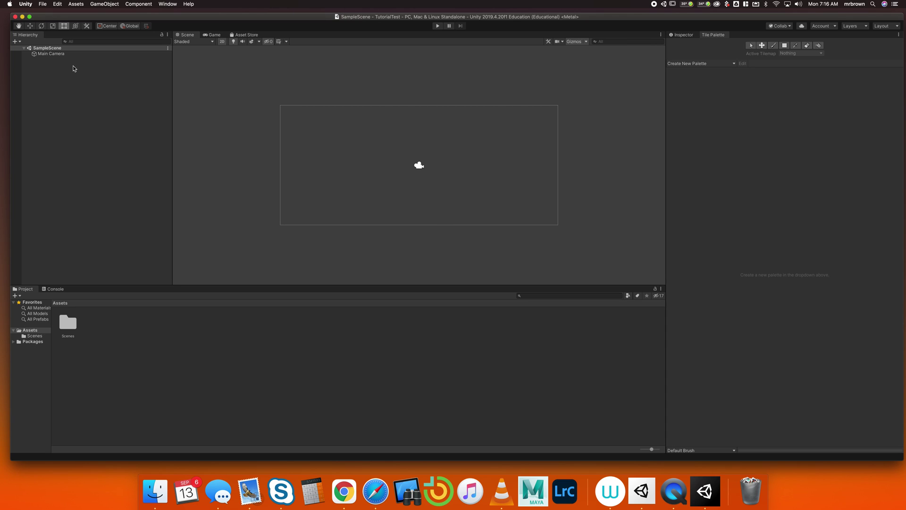
left_click(46, 54)
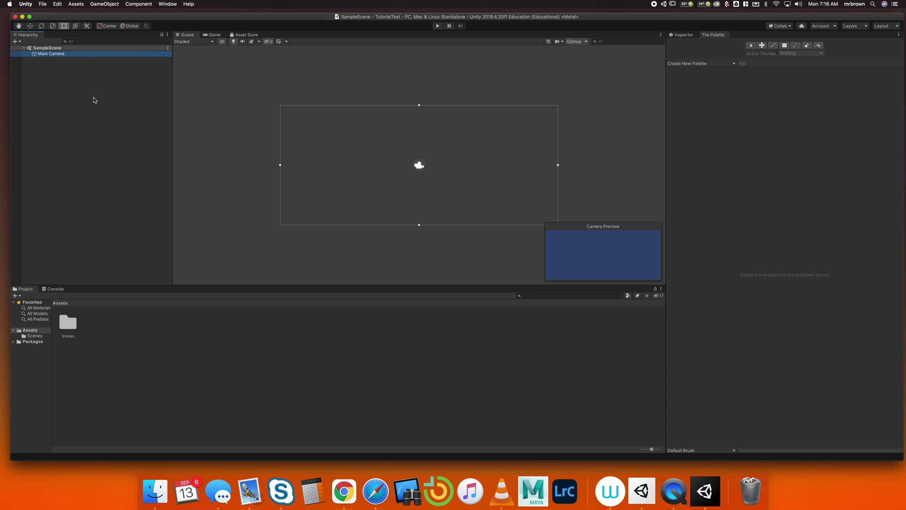
left_click(94, 100)
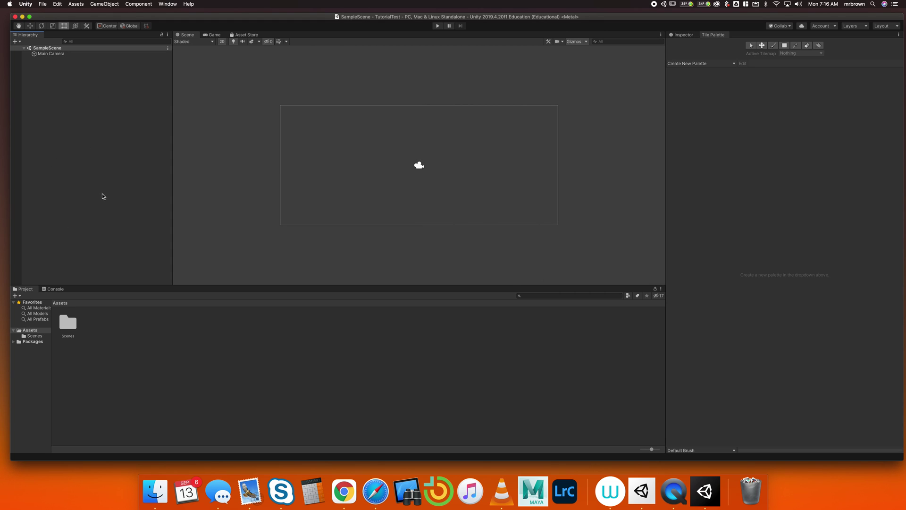
left_click(683, 35)
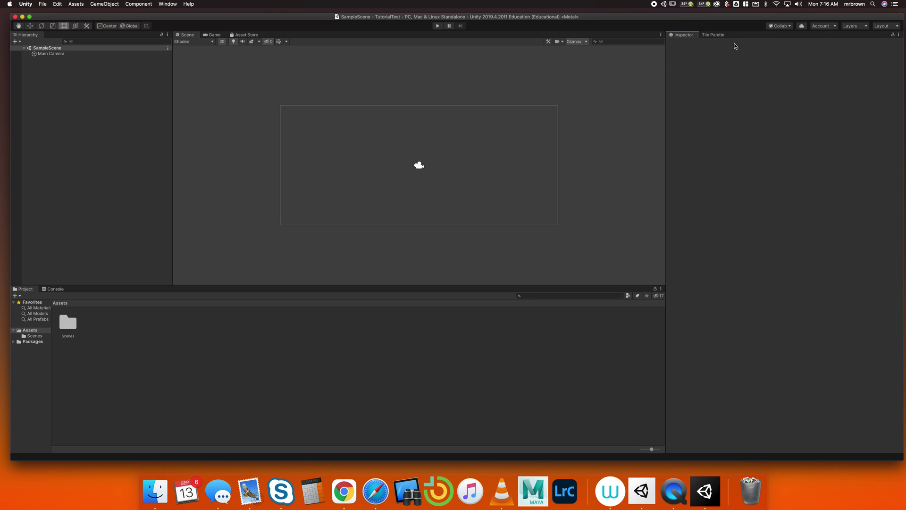
left_click(717, 37)
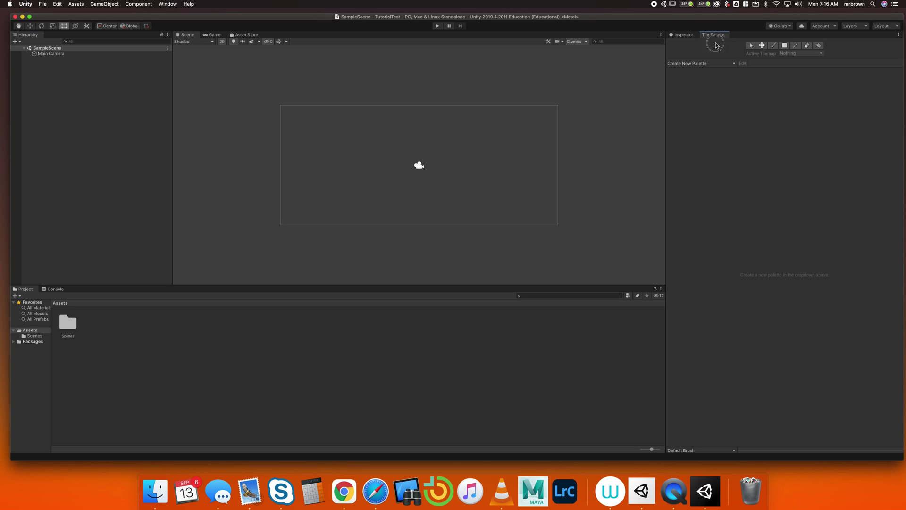
left_click_drag(715, 37, 716, 100)
left_click_drag(686, 35, 608, 102)
left_click_drag(515, 36, 521, 210)
left_click(597, 89)
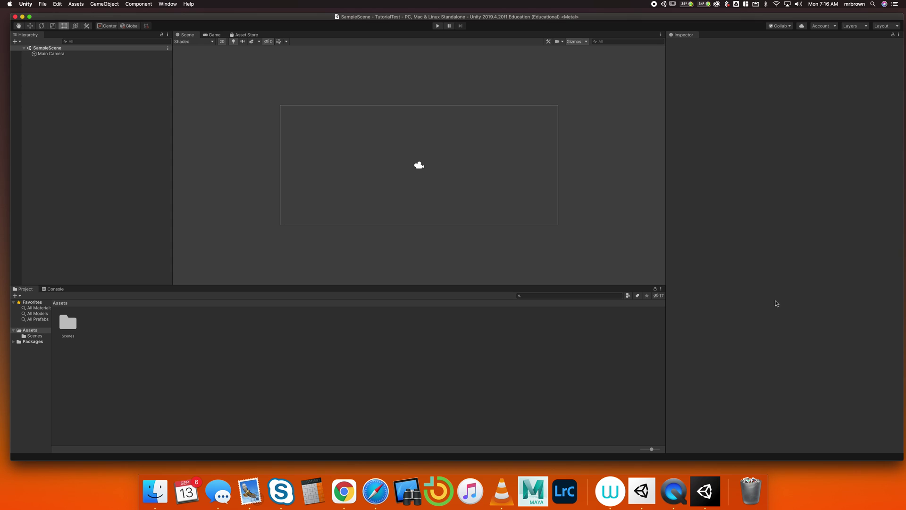
- Inspect the Main Camera's Camera component, then deselect it
left_click(667, 188)
left_click(66, 55)
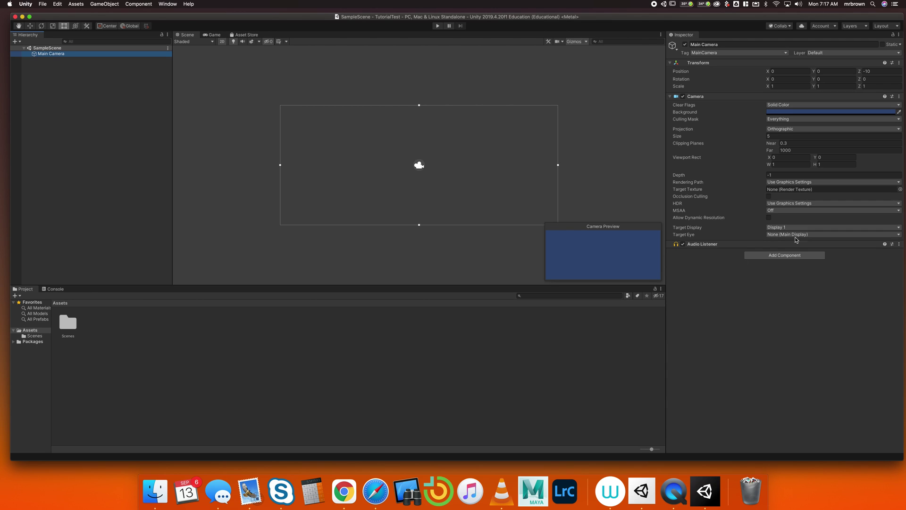
left_click(83, 114)
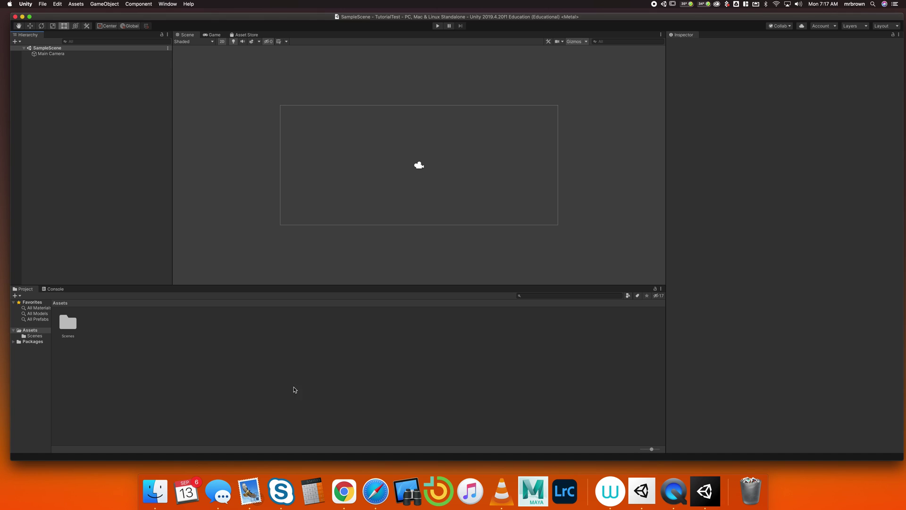
- Create a folder named Sprites under Assets and open it
right_click(132, 344)
mouse_move(173, 302)
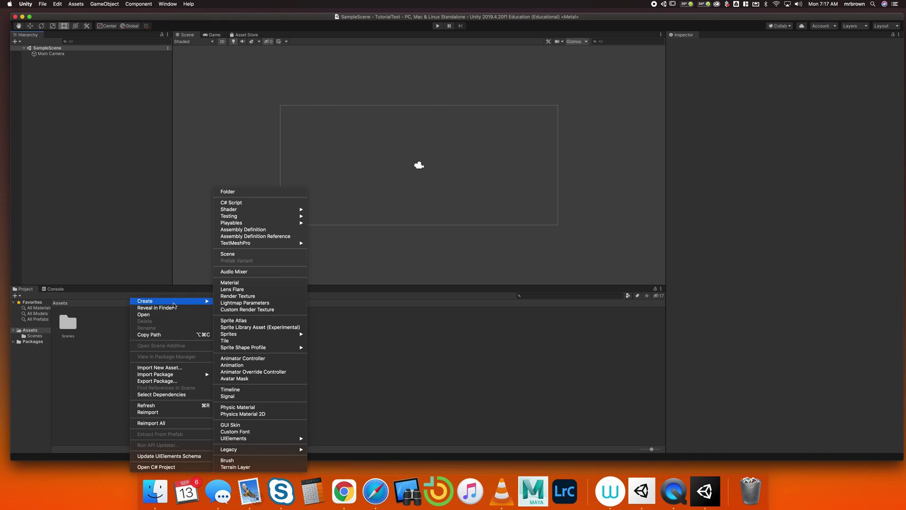
left_click(245, 191)
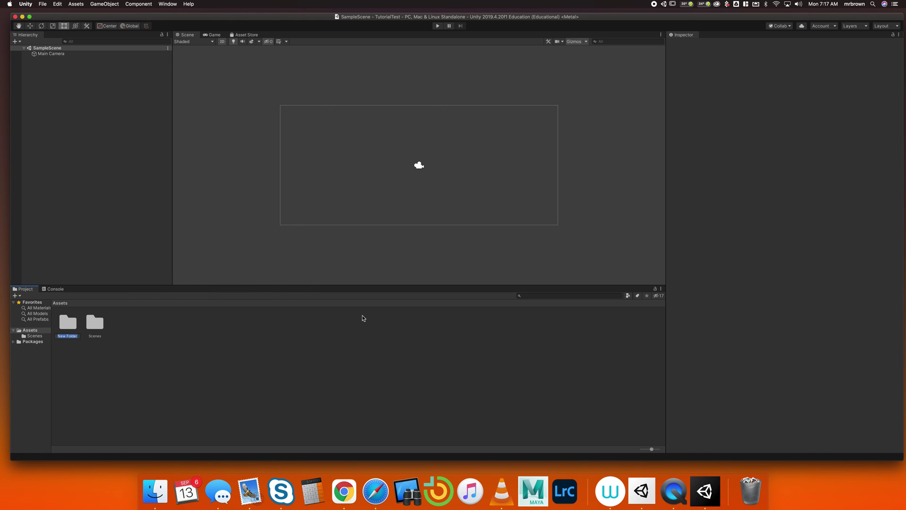
type("Sprites")
key("Return")
double_click(96, 323)
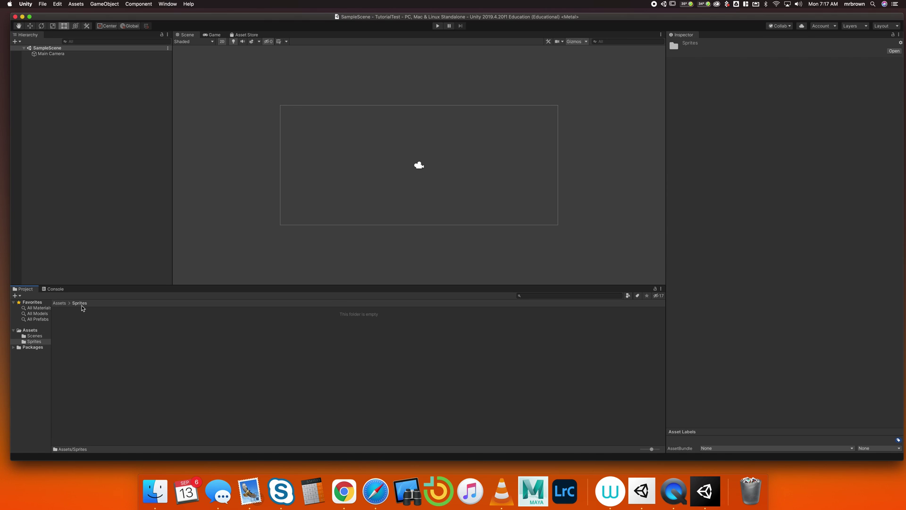
left_click(155, 490)
- Quit Calendar and move the 2dPlatformer3A Finder window aside
left_click(197, 479)
right_click(197, 480)
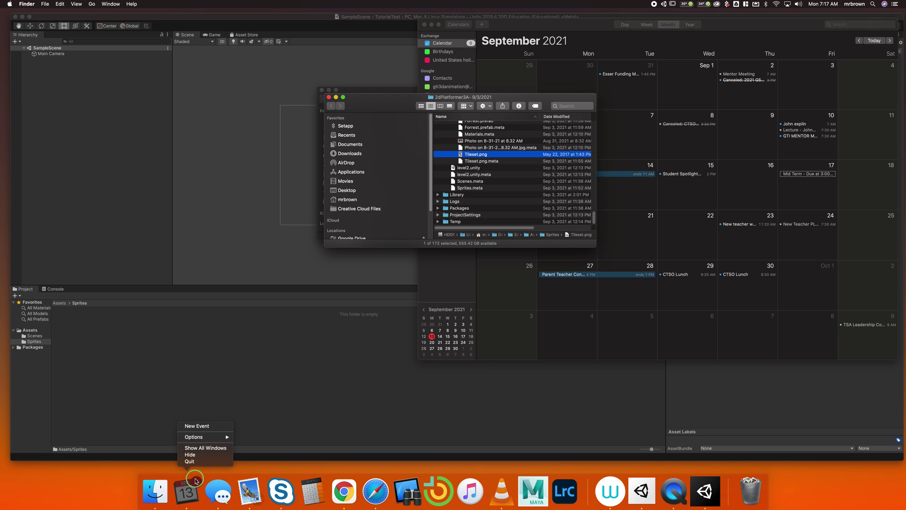
left_click(202, 461)
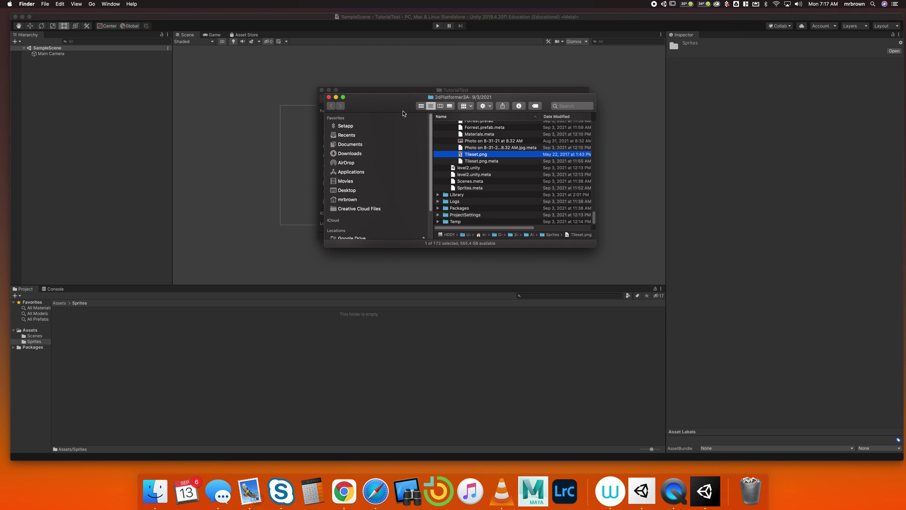
left_click_drag(385, 100, 535, 111)
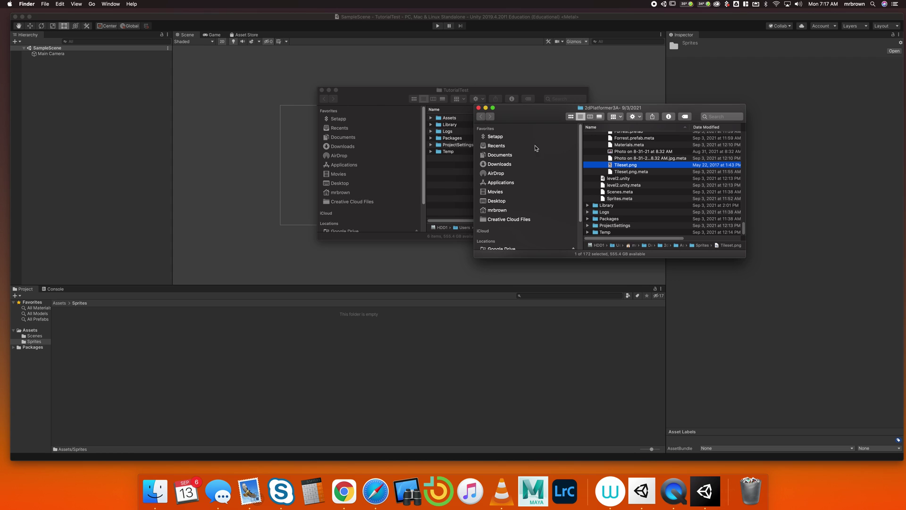
- Drag Tileset.png from the Desktop into Unity's Sprites folder, then close both Finder windows
left_click(500, 201)
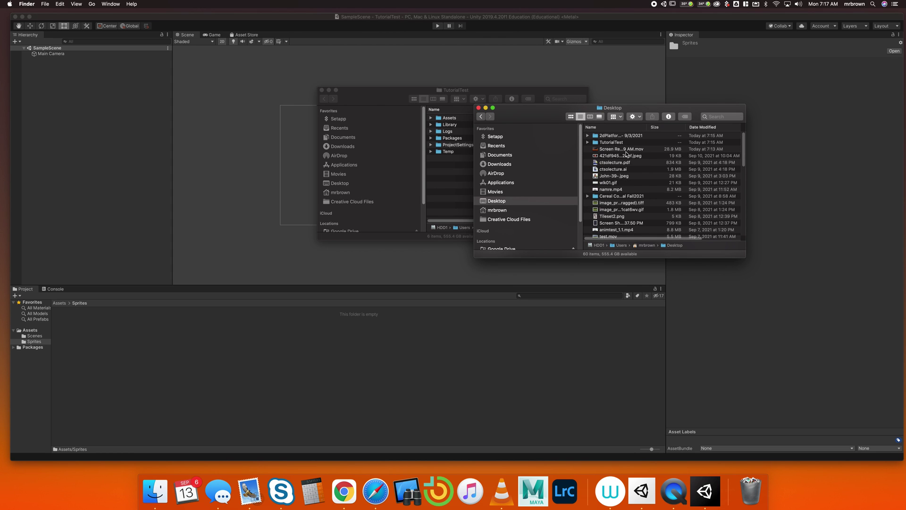
scroll(626, 154, "down", 3)
left_click(613, 128)
scroll(634, 168, "down", 5)
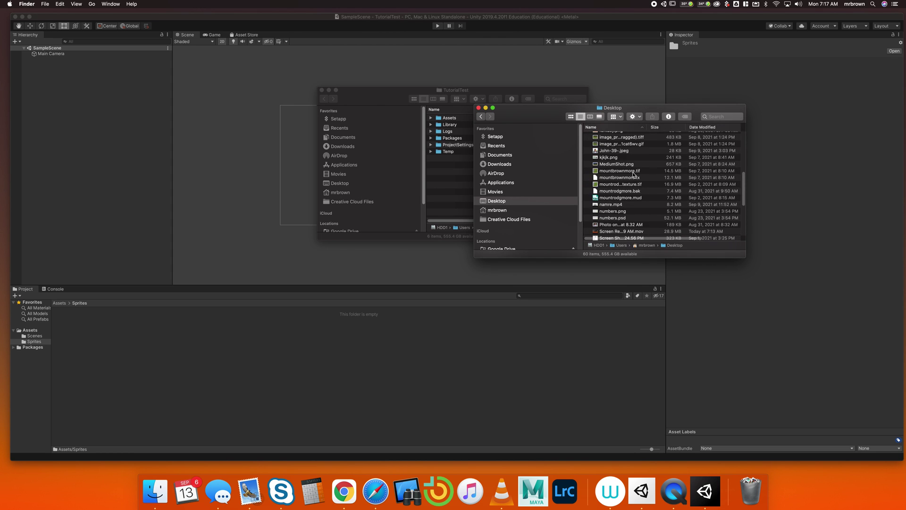
scroll(559, 163, "down", 3)
scroll(618, 213, "down", 6)
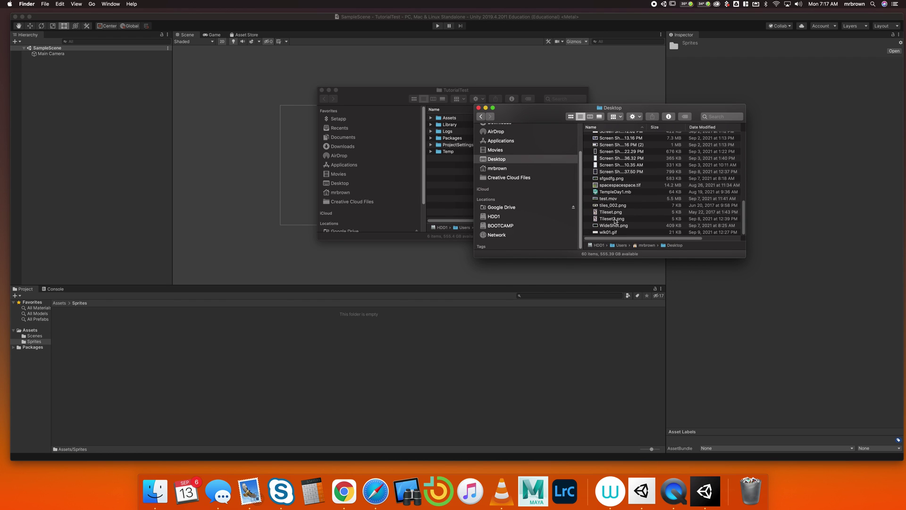
left_click_drag(611, 215, 209, 371)
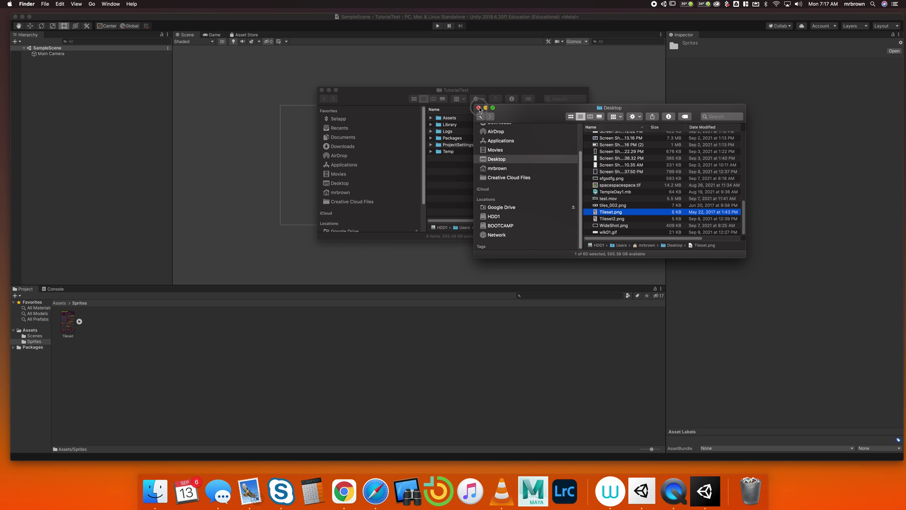
left_click(479, 108)
left_click(322, 89)
- Set Tileset's Sprite Mode to Multiple and Filter Mode to Point (no filter), then apply
left_click(62, 331)
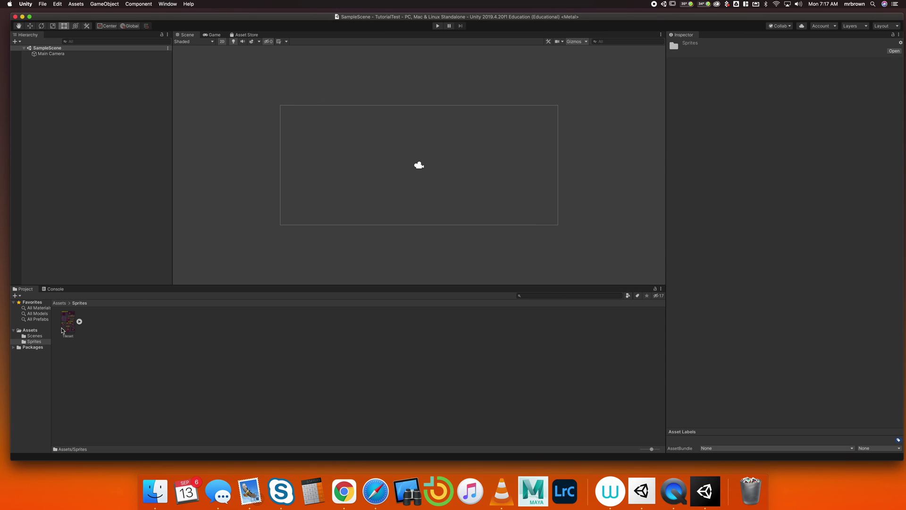
left_click(61, 331)
left_click(80, 321)
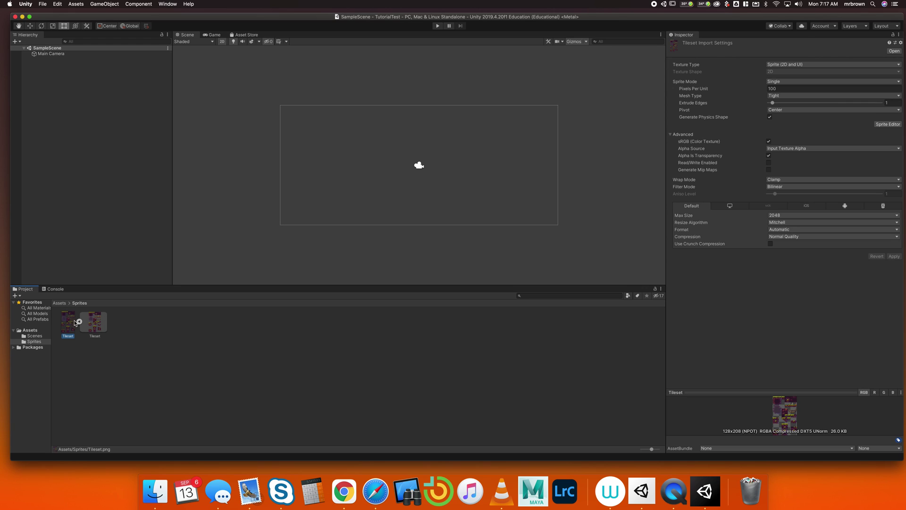
left_click(77, 321)
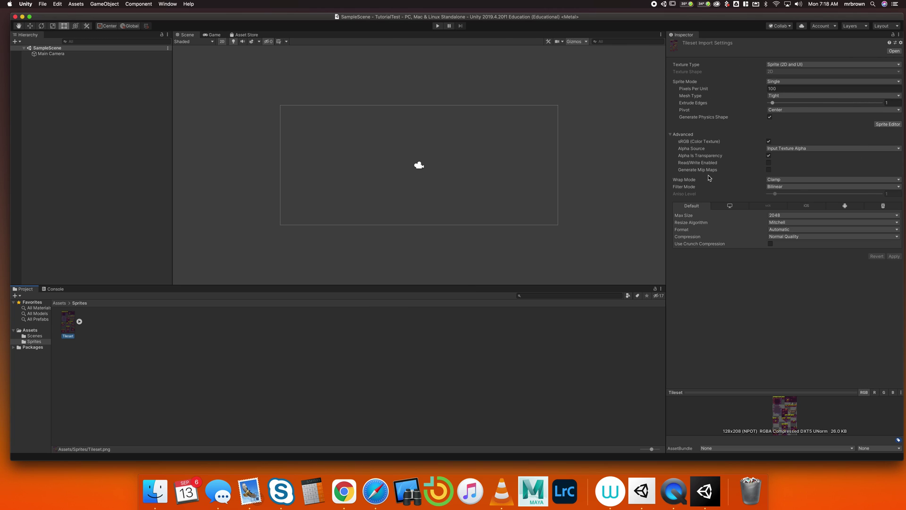
left_click(801, 83)
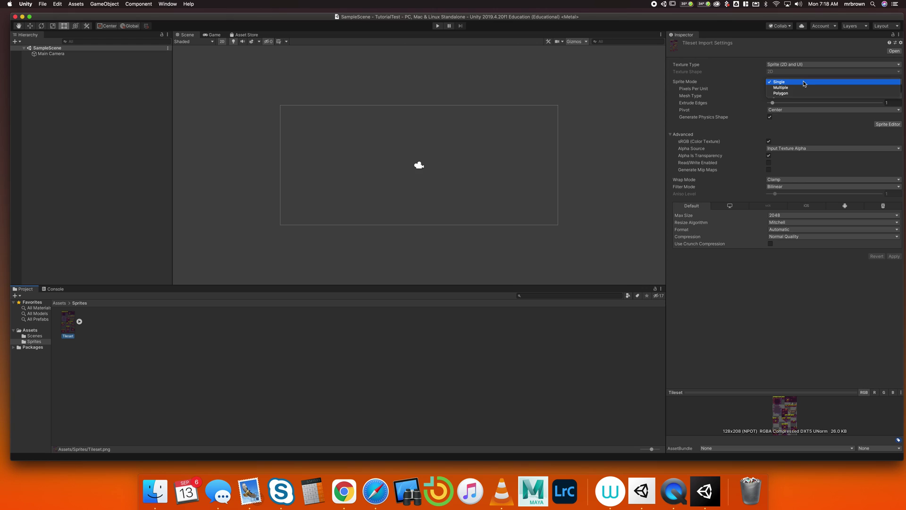
left_click(808, 87)
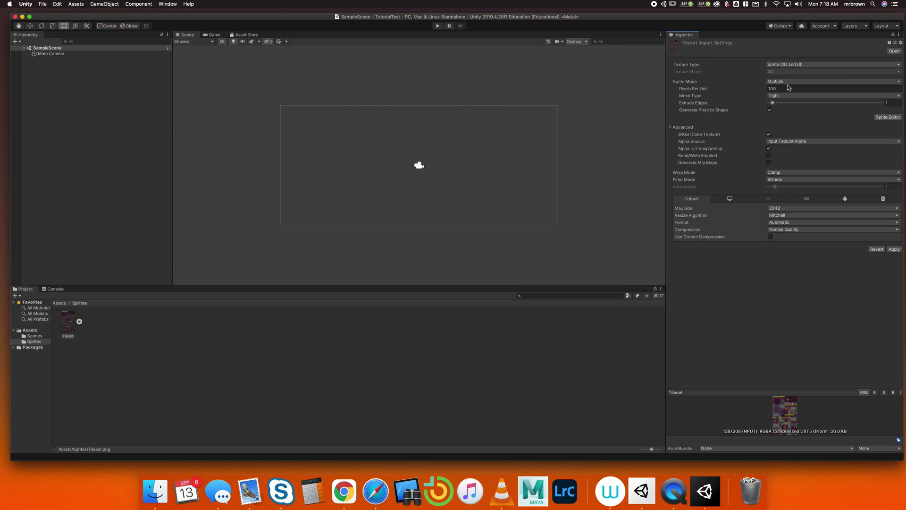
left_click(786, 181)
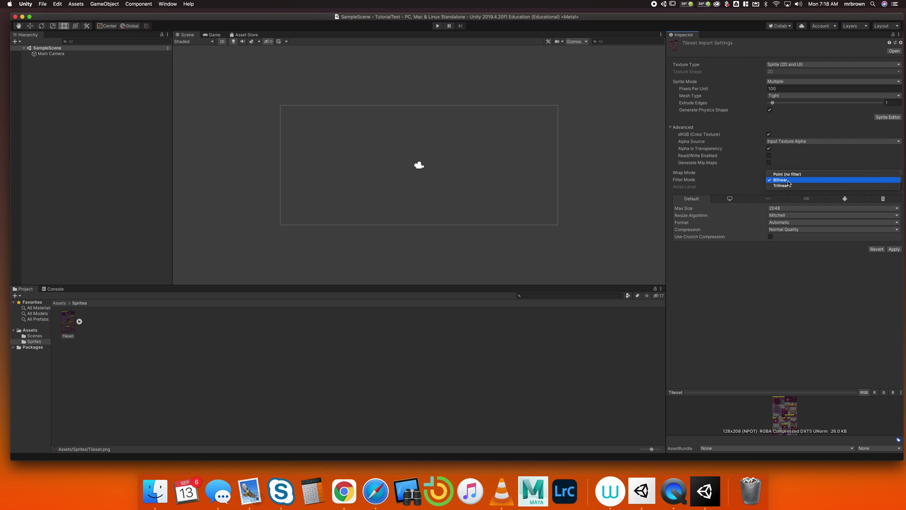
left_click(781, 174)
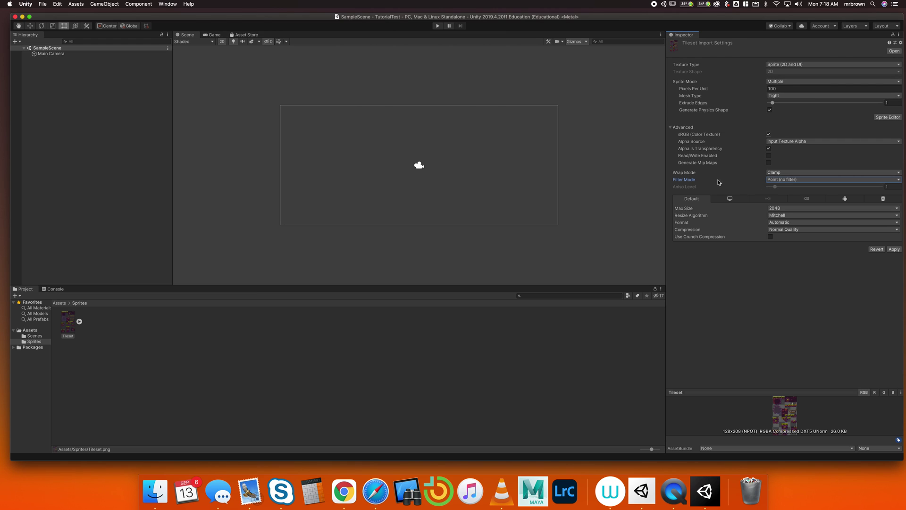
left_click(895, 249)
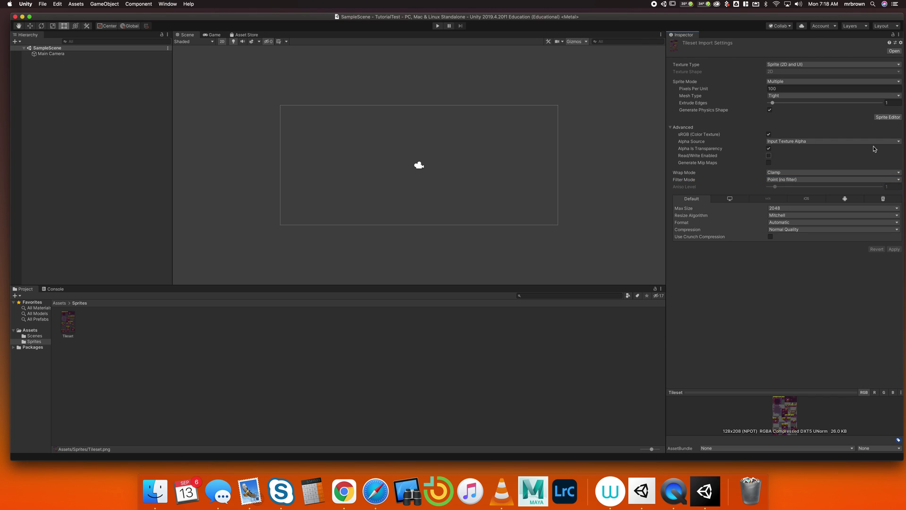
- Open the Tileset in the Sprite Editor and enlarge its window
left_click(888, 117)
left_click_drag(78, 14, 454, 116)
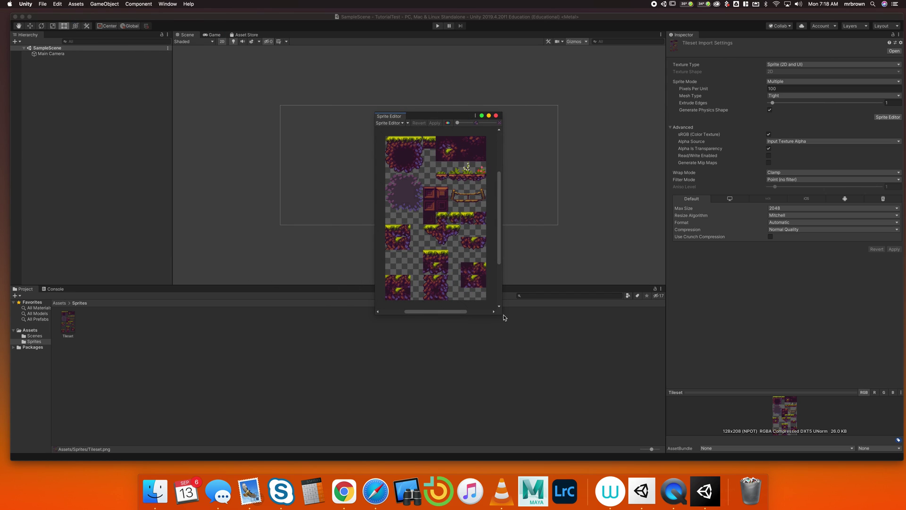
left_click_drag(502, 314, 665, 360)
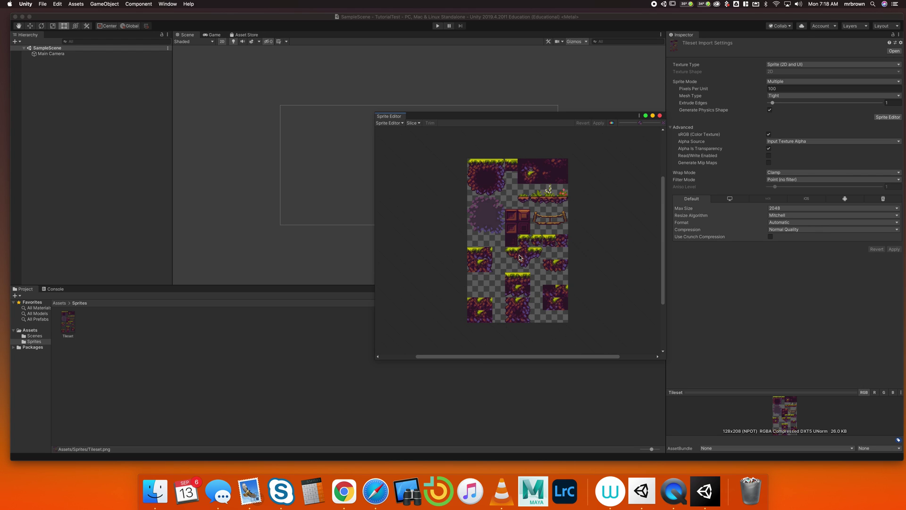
- Slice the Tileset with Grid By Cell Size using a Pixel Size X of 16
left_click(419, 123)
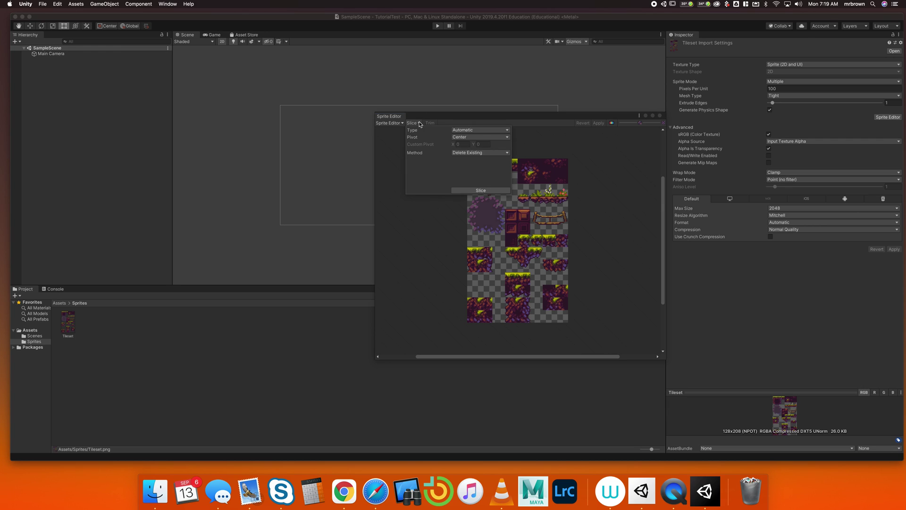
left_click(479, 131)
left_click(486, 136)
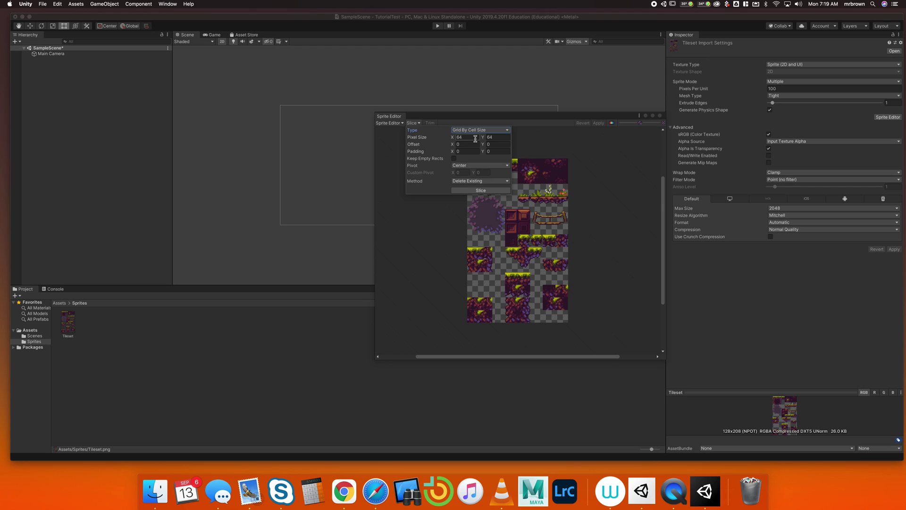
left_click(474, 131)
left_click(478, 136)
left_click(475, 130)
left_click(474, 125)
left_click(475, 137)
left_click(468, 137)
type("16")
key("Tab")
type("16")
left_click(481, 191)
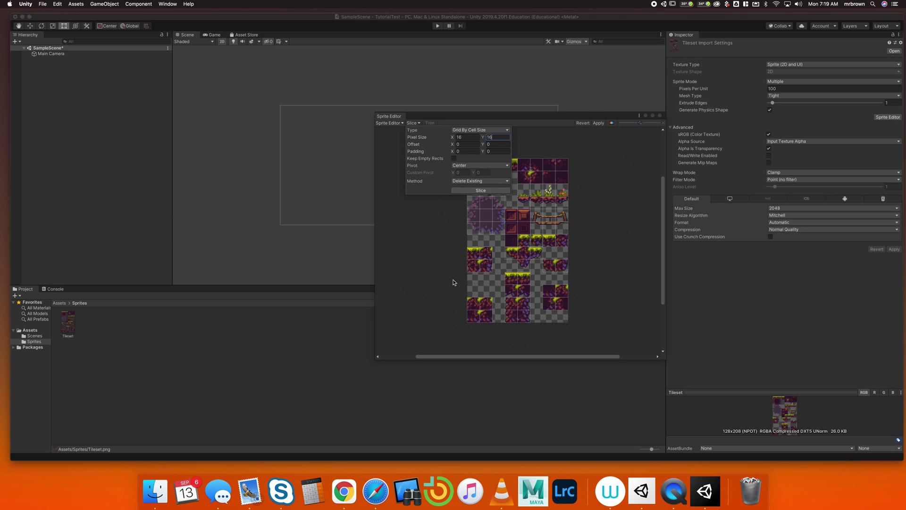
- Set the Pixel Size to 16×16 and apply the slicing
left_click(474, 137)
type("32")
left_click(488, 137)
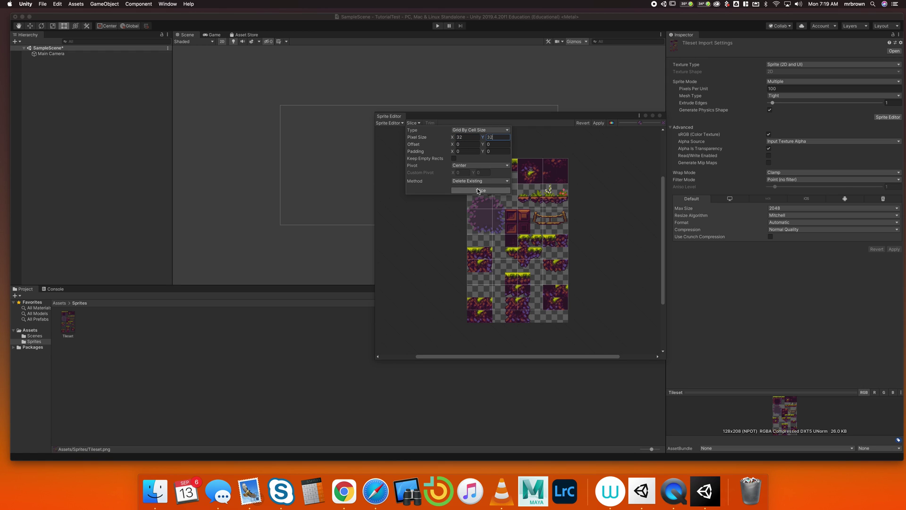
left_click(477, 137)
type("16")
key("Tab")
type("16")
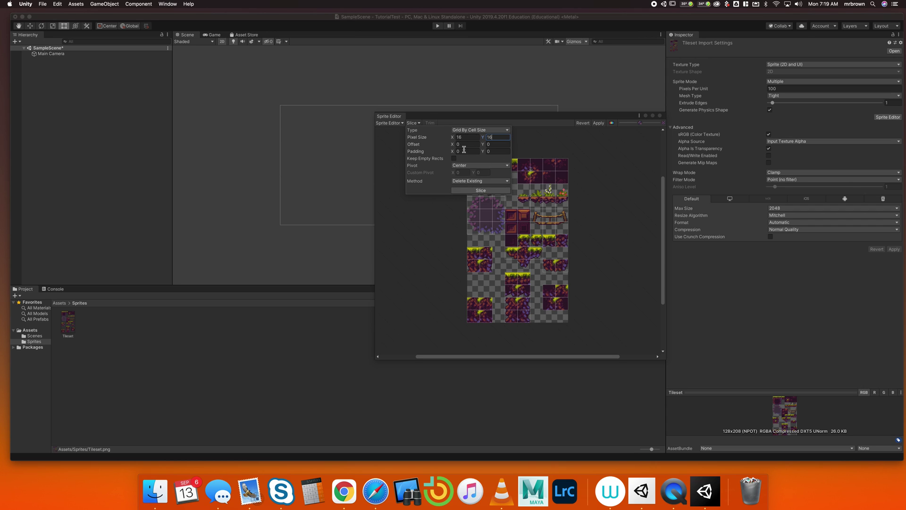
left_click(599, 122)
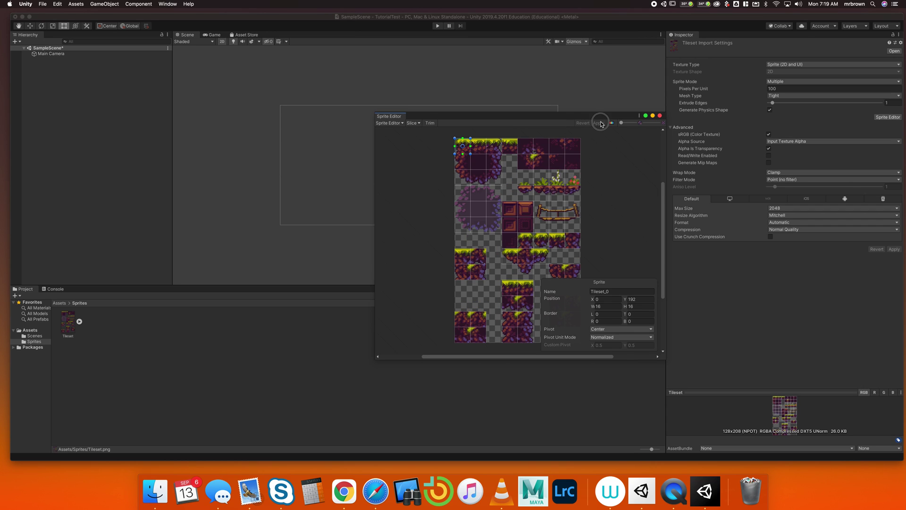
left_click(660, 116)
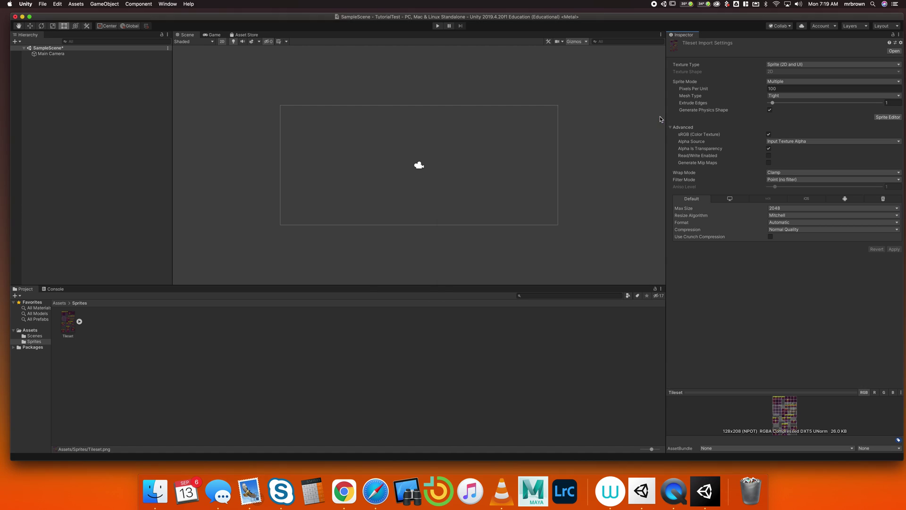
left_click(79, 321)
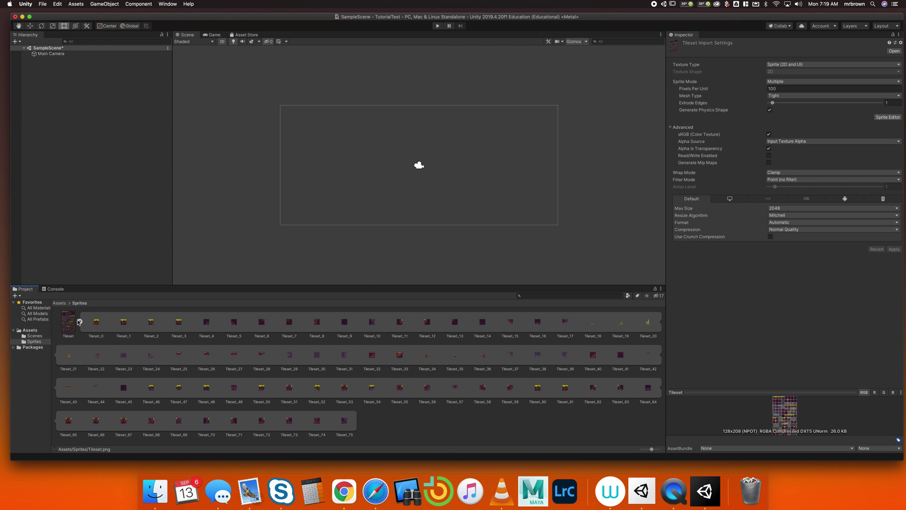
left_click_drag(96, 322, 332, 193)
left_click_drag(123, 325, 318, 190)
scroll(326, 193, "up", 5)
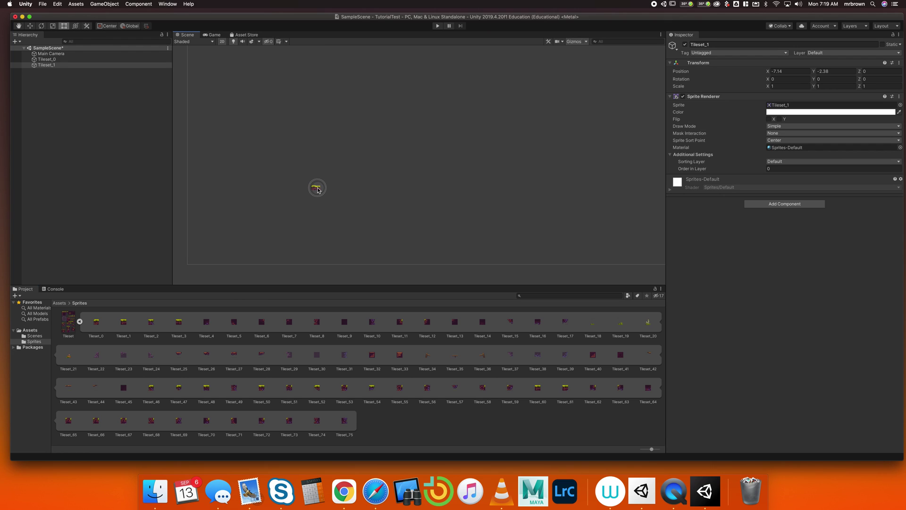
scroll(316, 189, "up", 10)
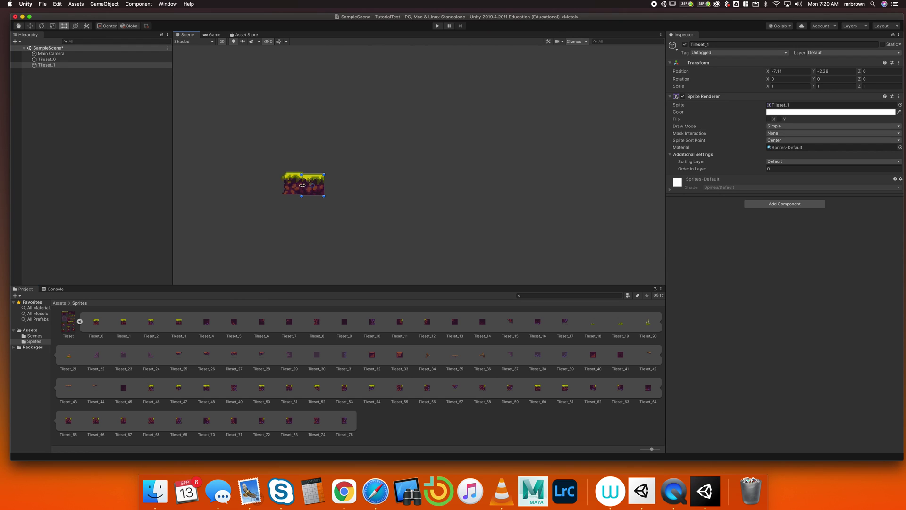
left_click_drag(311, 188, 311, 187)
left_click(367, 192)
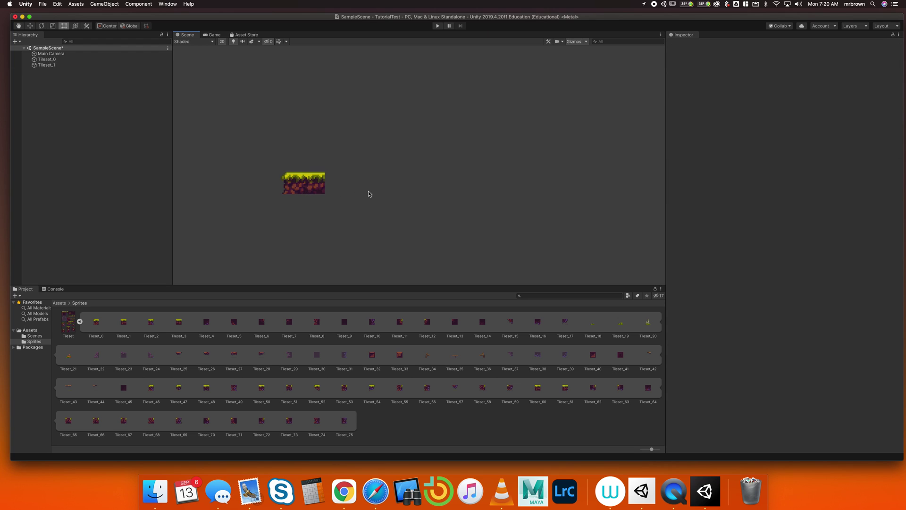
left_click(312, 186)
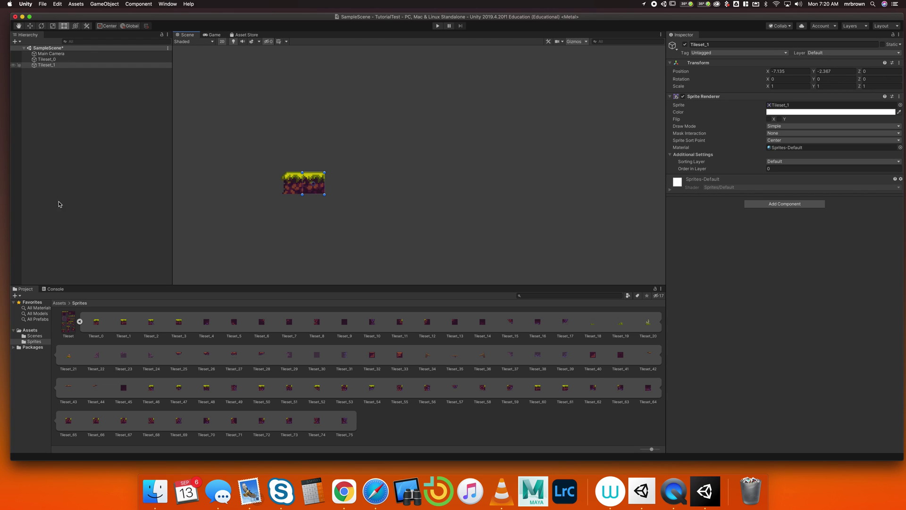
left_click(79, 322)
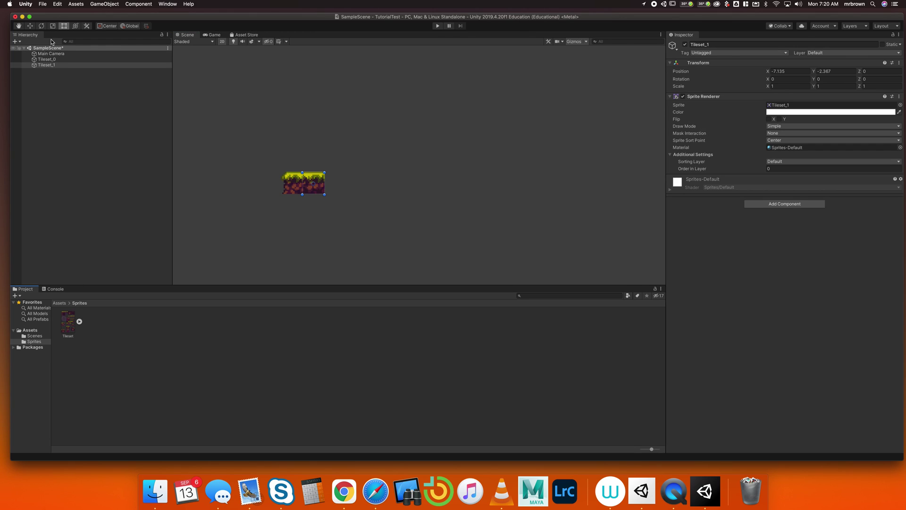
left_click(57, 66)
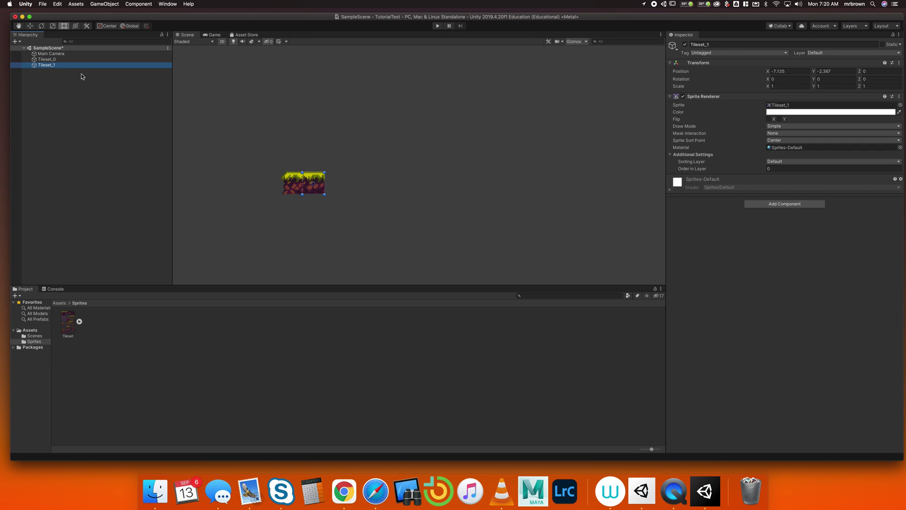
key("super+z")
key("super+z")
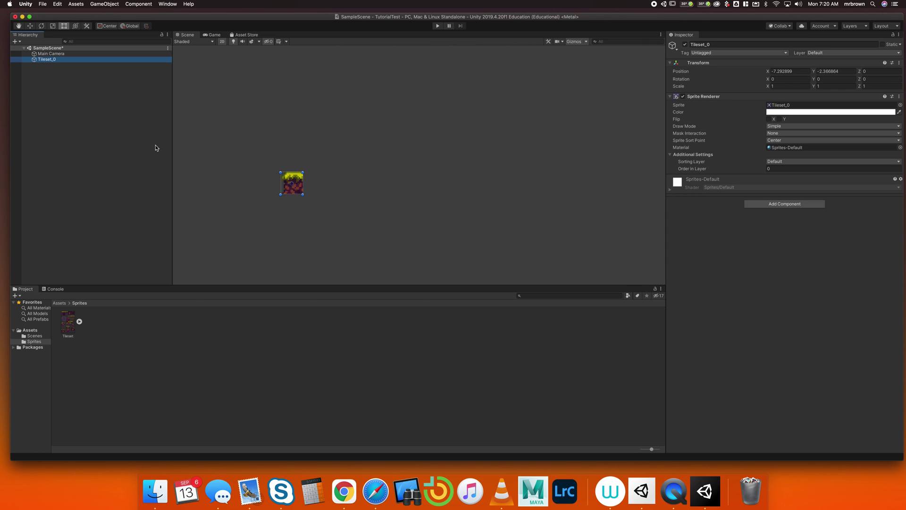
key("Delete")
left_click(79, 321)
left_click(79, 322)
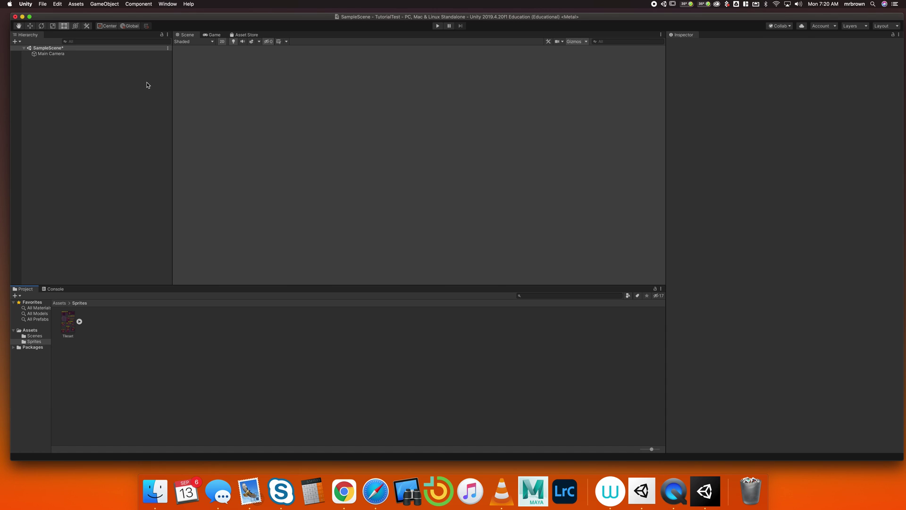
- Add a 2D Object > Tilemap, with its Grid, to the scene
right_click(65, 83)
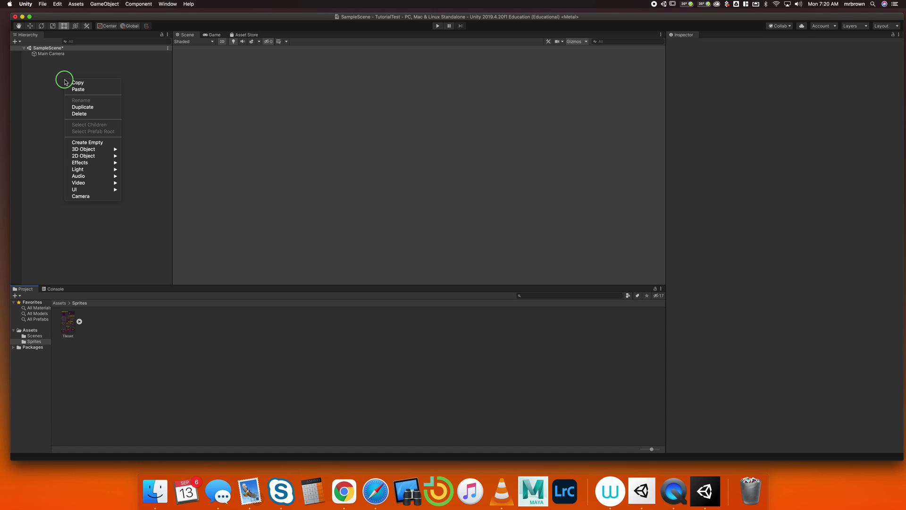
left_click(28, 37)
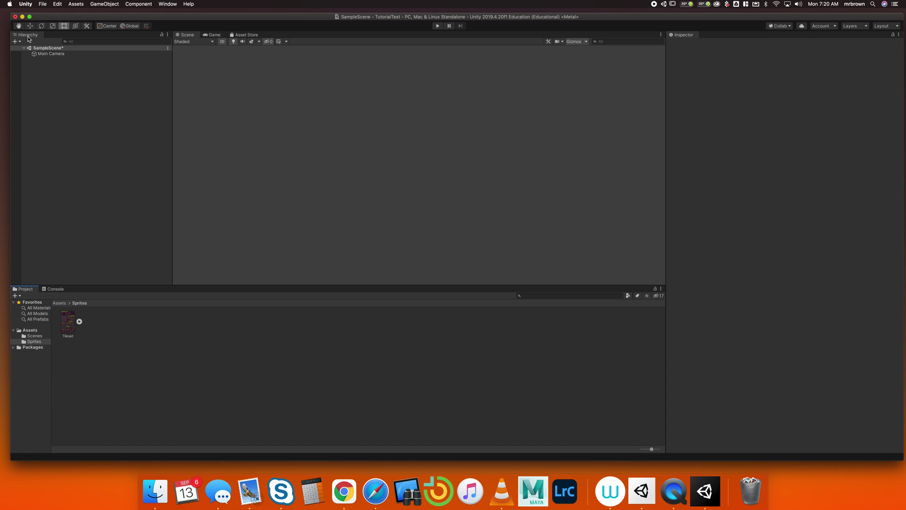
right_click(60, 88)
mouse_move(90, 162)
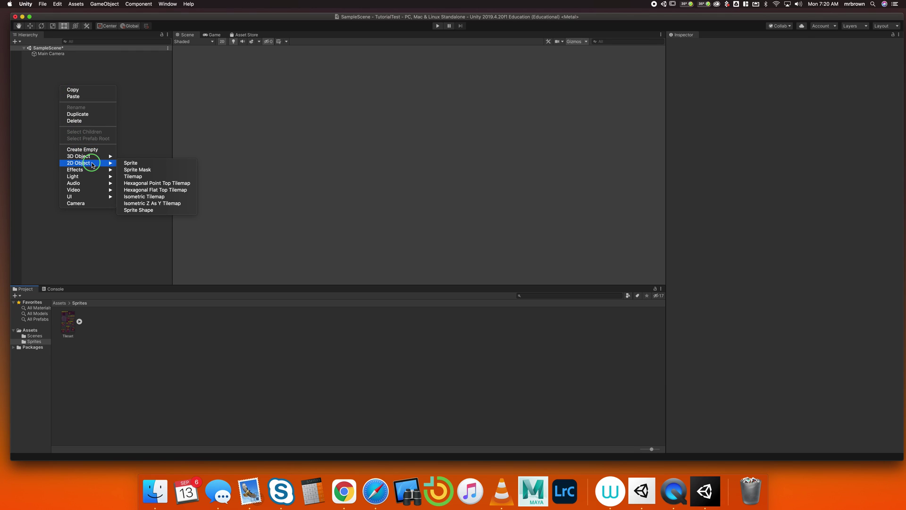
left_click(163, 177)
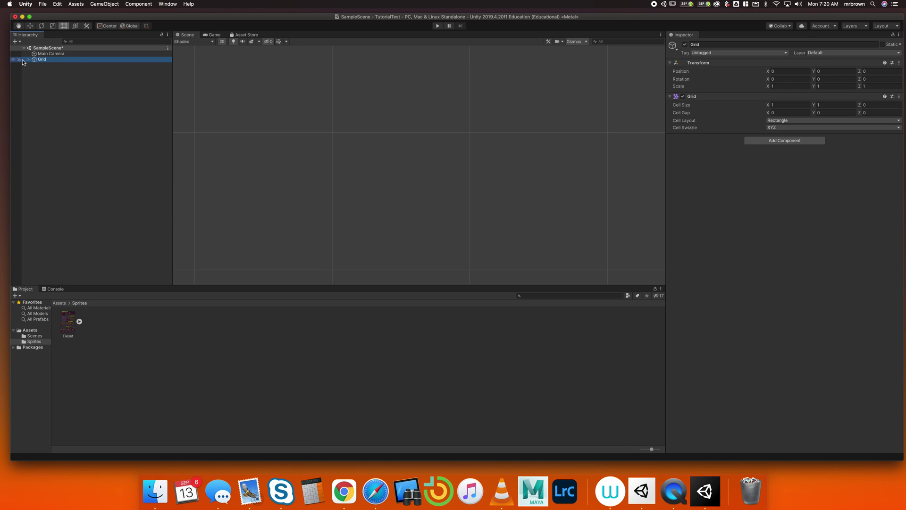
scroll(406, 164, "down", 10)
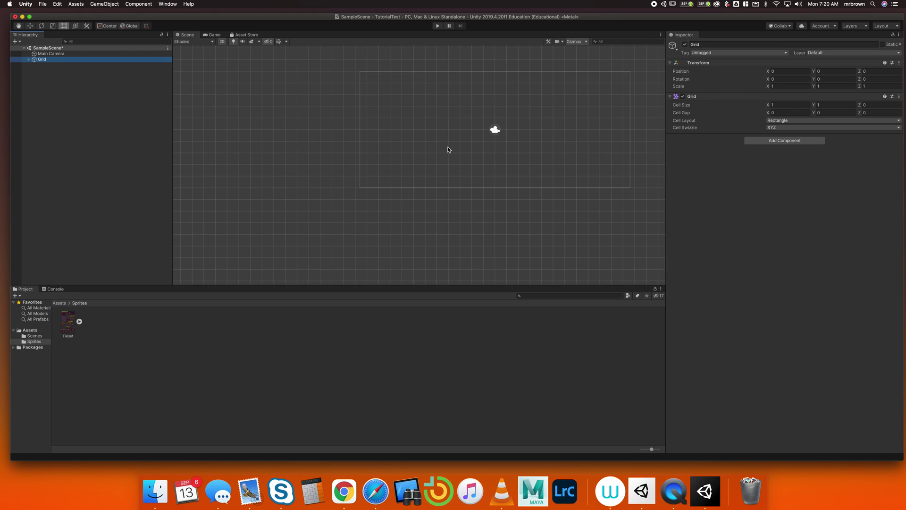
scroll(390, 160, "down", 3)
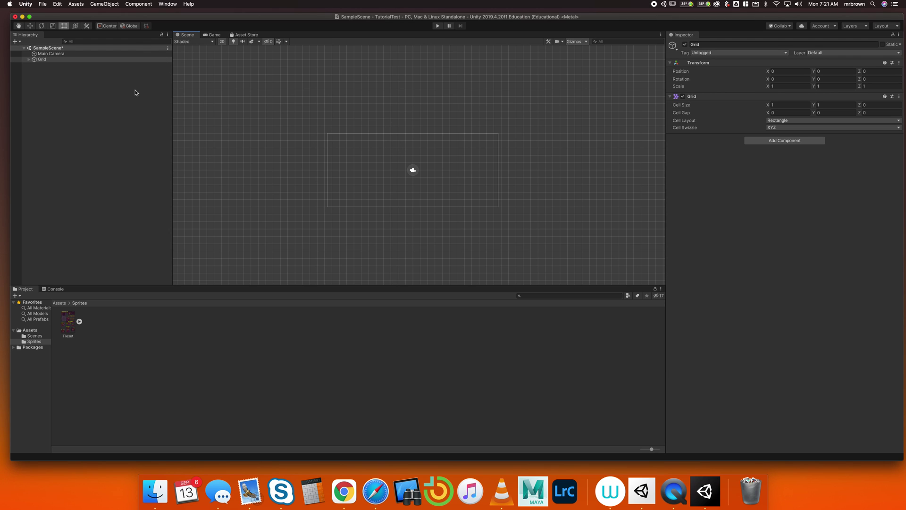
- Open the Tile Palette window from Window > 2D and dock it beside the Scene view
left_click(166, 3)
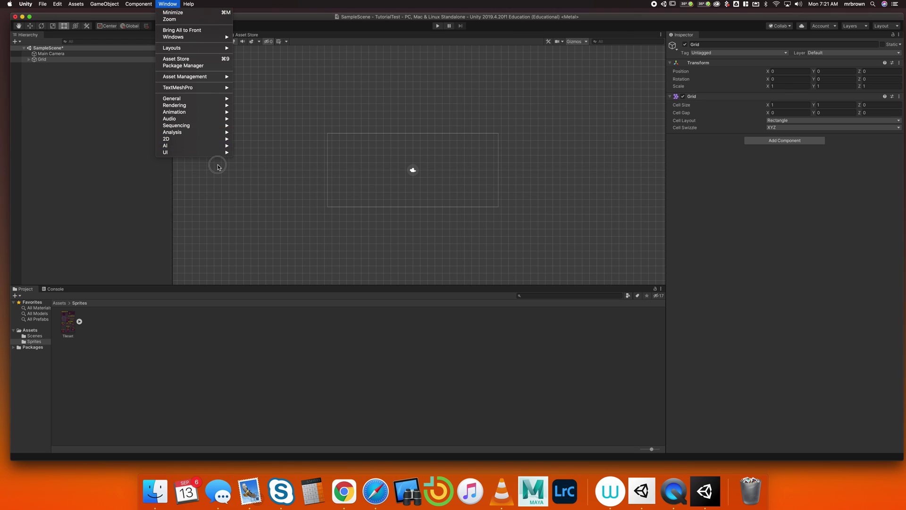
mouse_move(222, 140)
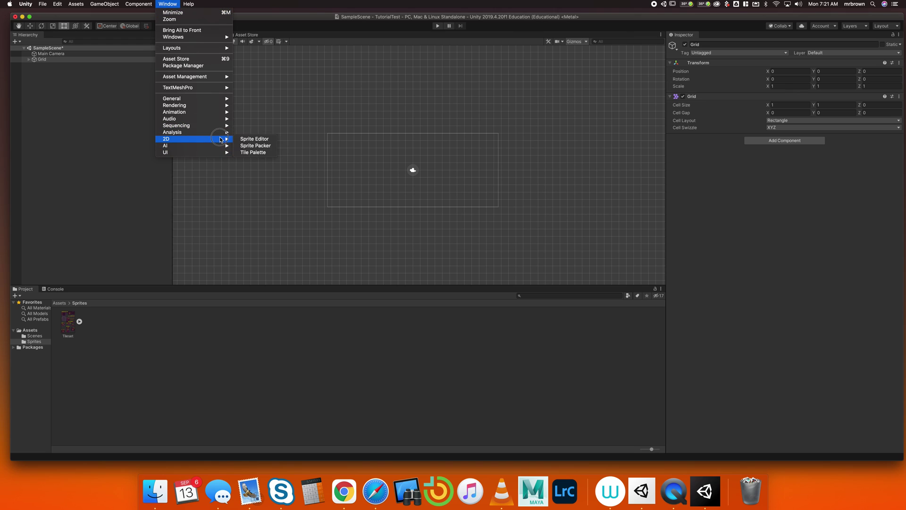
left_click(259, 153)
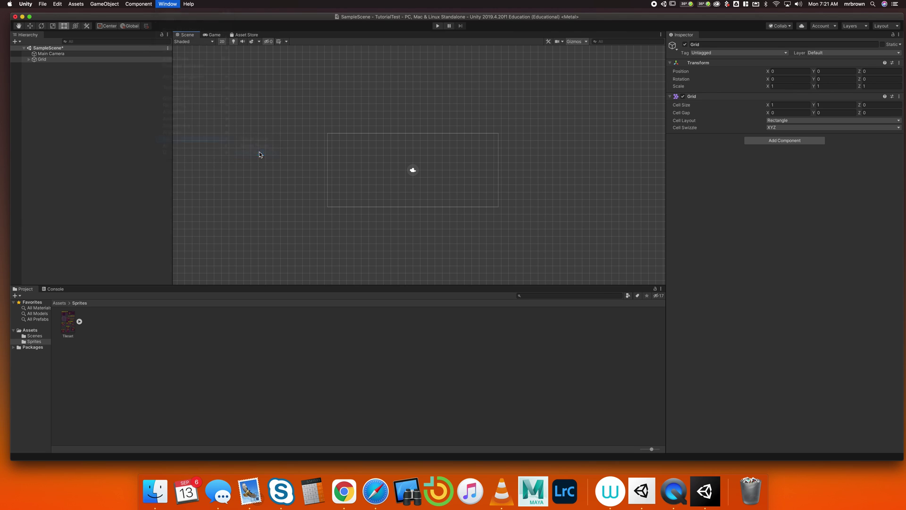
left_click_drag(456, 91, 721, 60)
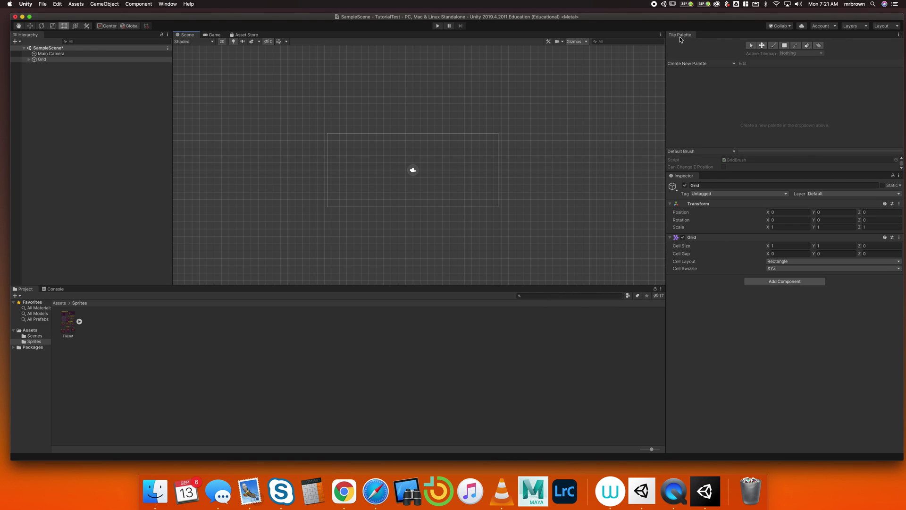
left_click_drag(680, 37, 714, 177)
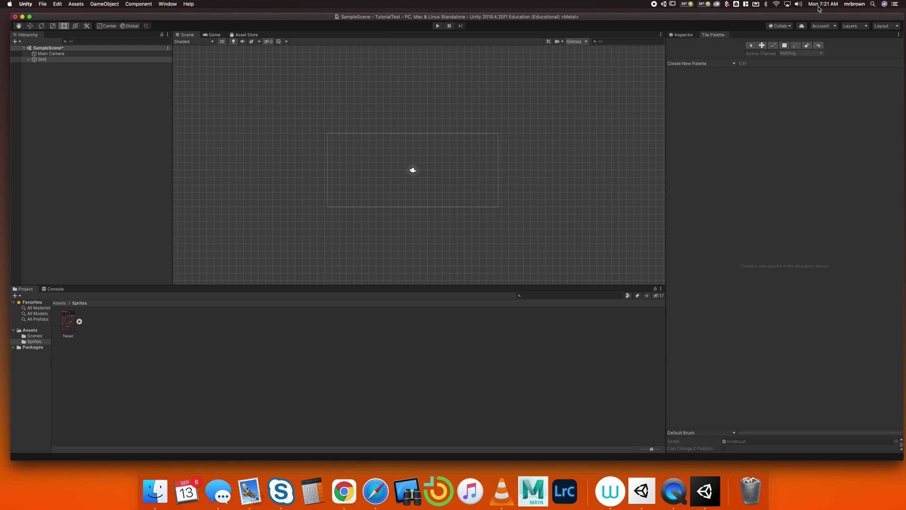
left_click(679, 35)
left_click(713, 35)
left_click_drag(717, 37, 635, 170)
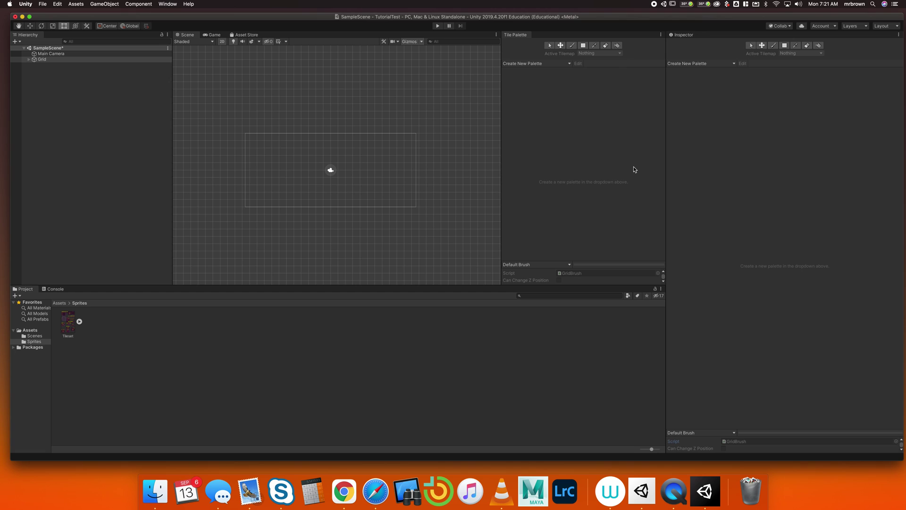
- Create the Grass palette in Sprites and fill it with Tileset tiles Tileset_0–Tileset_75
left_click(537, 63)
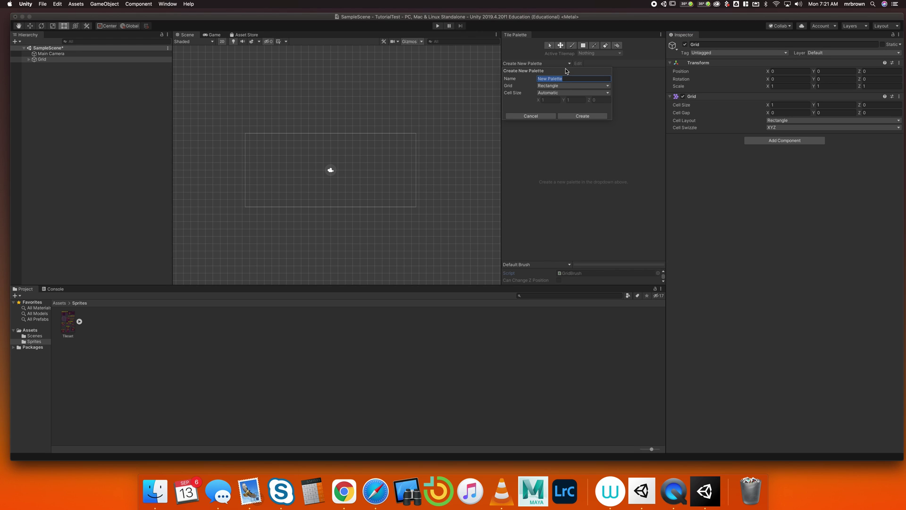
type("Grass")
left_click(577, 117)
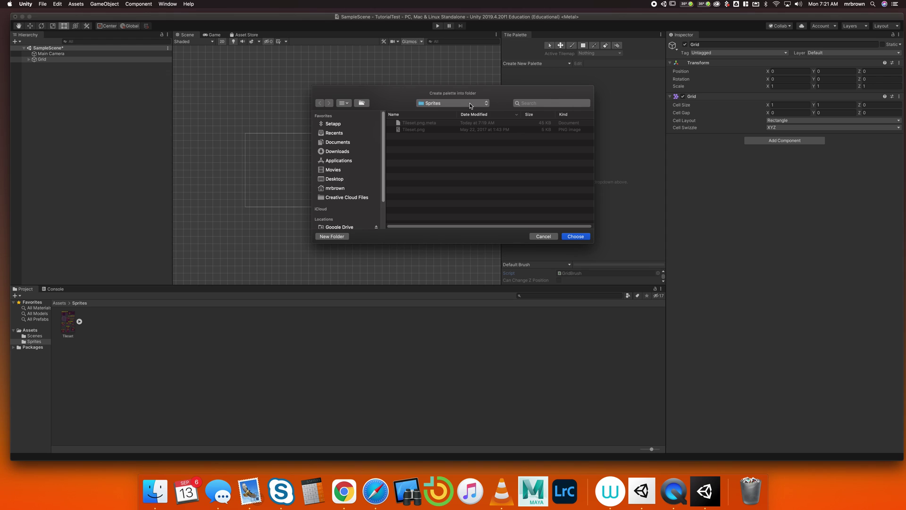
left_click(575, 237)
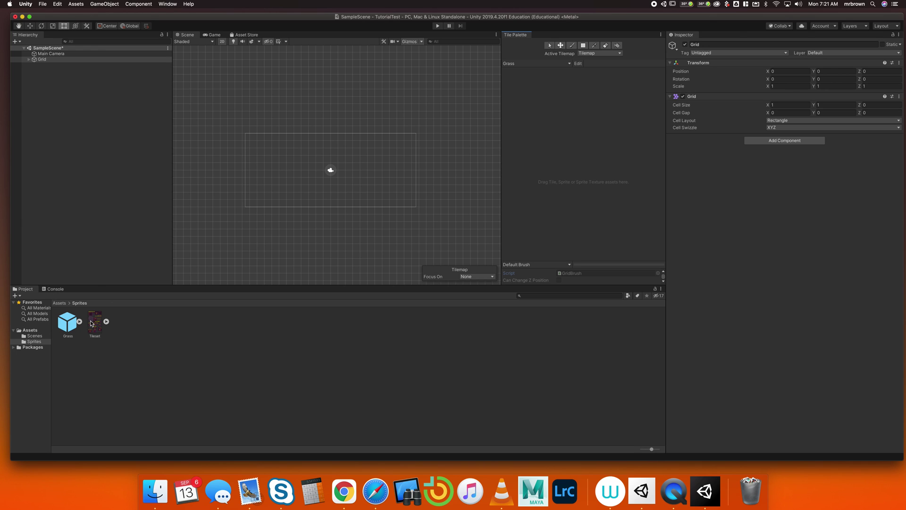
left_click_drag(92, 323, 540, 125)
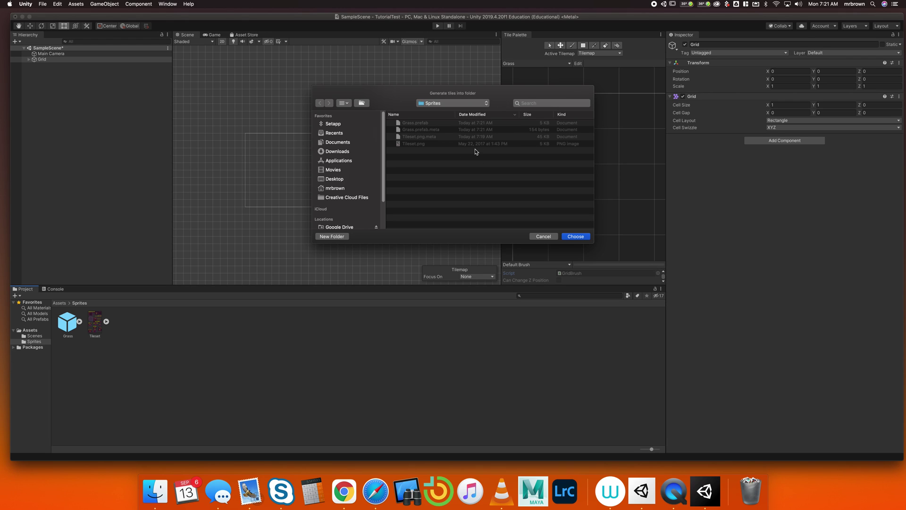
left_click(583, 237)
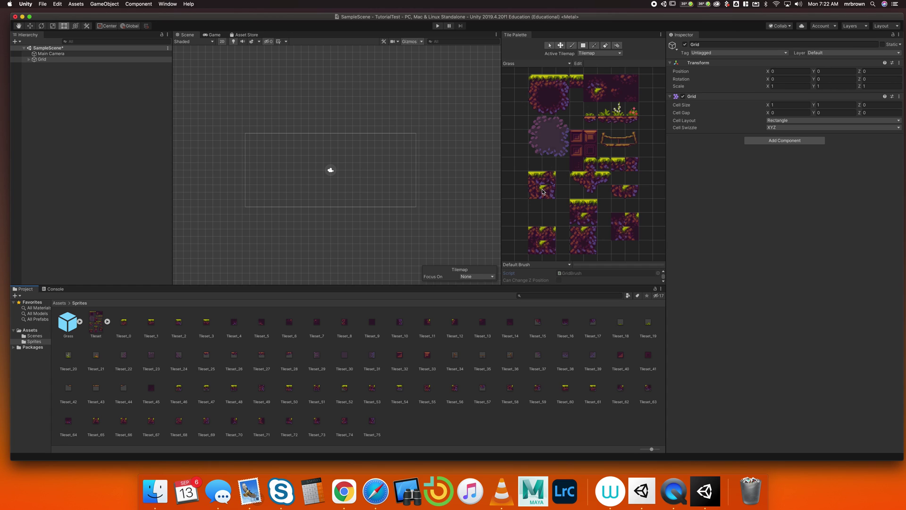
- Paint a strip of two-tile-high grass-topped ground across the tilemap
left_click(551, 97)
left_click_drag(551, 83, 550, 98)
left_click_drag(269, 183, 379, 184)
scroll(307, 187, "up", 5)
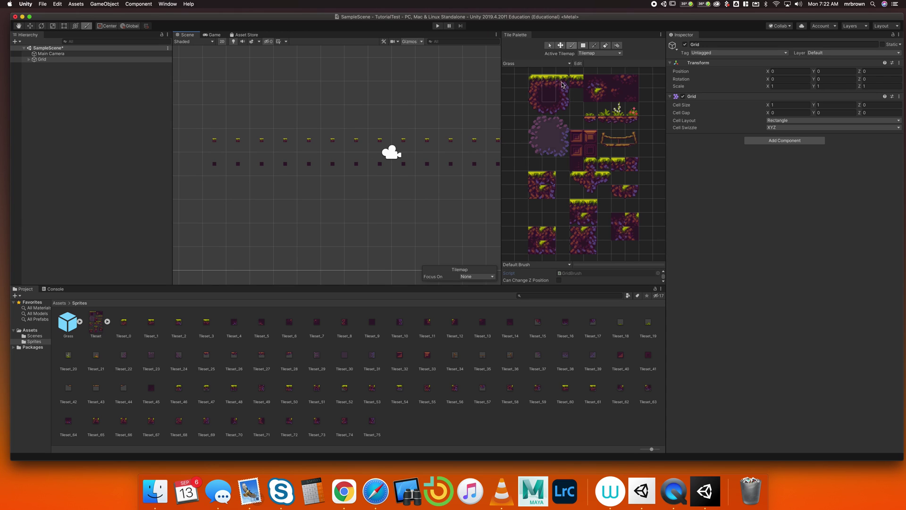
- Set the Grid's Cell Size X and Y to 0.16
left_click(47, 59)
left_click(782, 105)
type(".16")
left_click(822, 104)
type(".1")
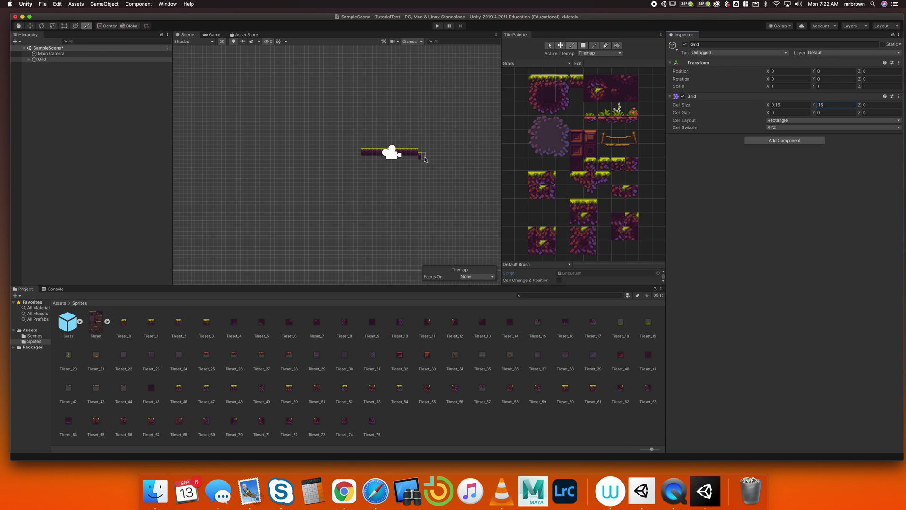
type("6")
key("Return")
scroll(427, 158, "up", 5)
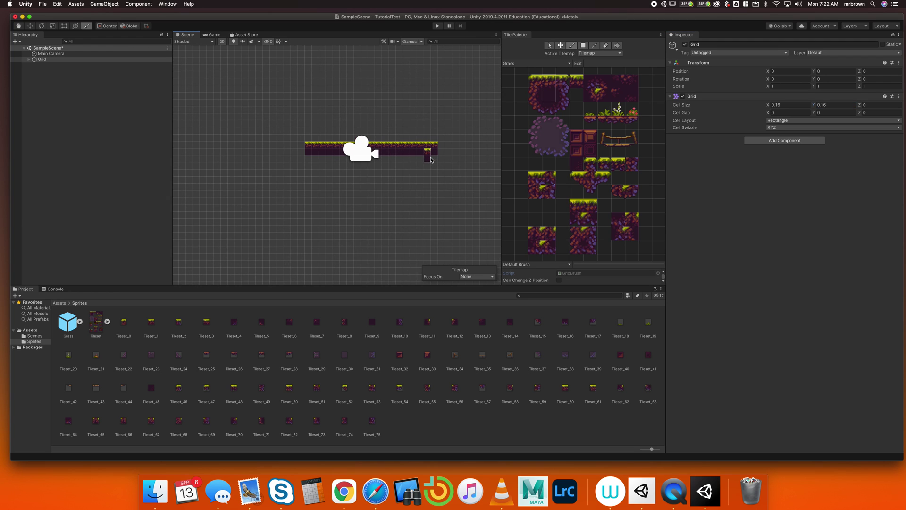
- Paint brick and grass rows along the platform top, then box-fill a large brick rectangle beneath
scroll(431, 159, "up", 2)
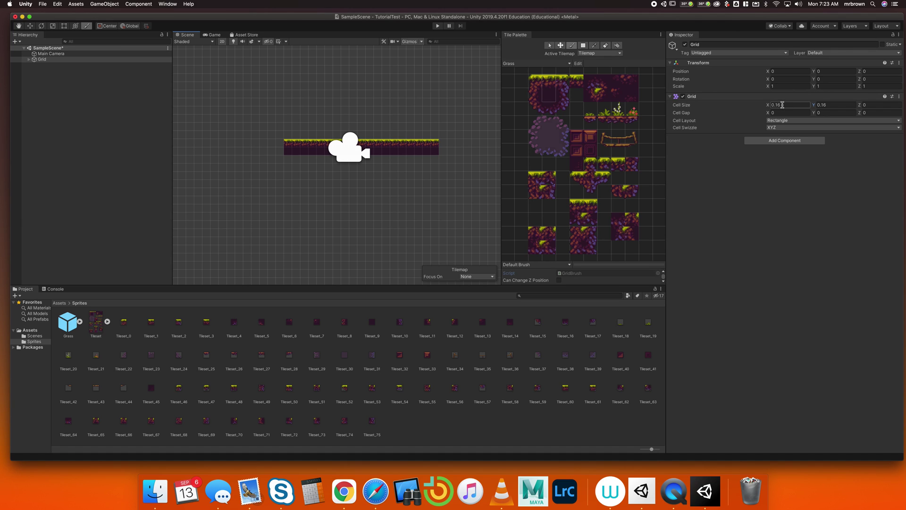
mouse_move(459, 142)
left_mouse_down()
mouse_move(442, 150)
mouse_move(470, 149)
mouse_move(209, 162)
mouse_move(493, 165)
left_mouse_up()
scroll(507, 127, "down", 3)
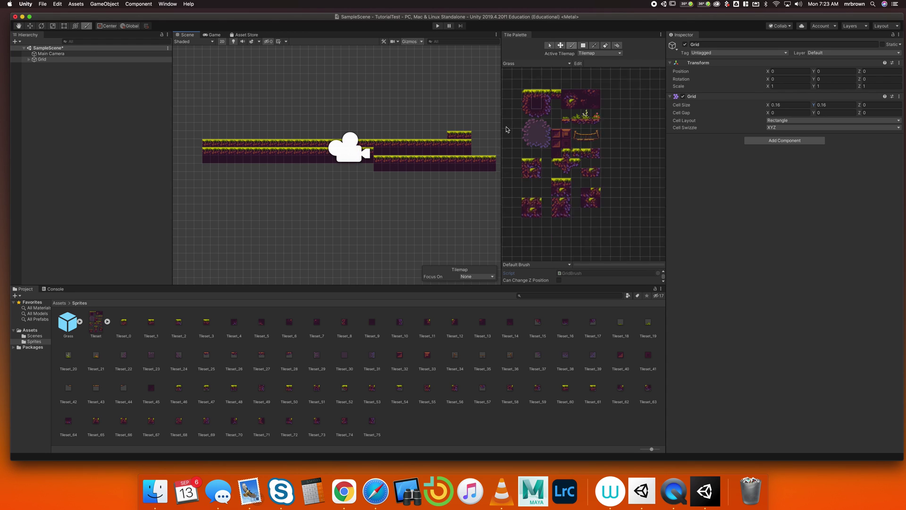
left_click(551, 132)
mouse_move(451, 137)
left_mouse_down()
mouse_move(469, 137)
mouse_move(214, 142)
left_mouse_up()
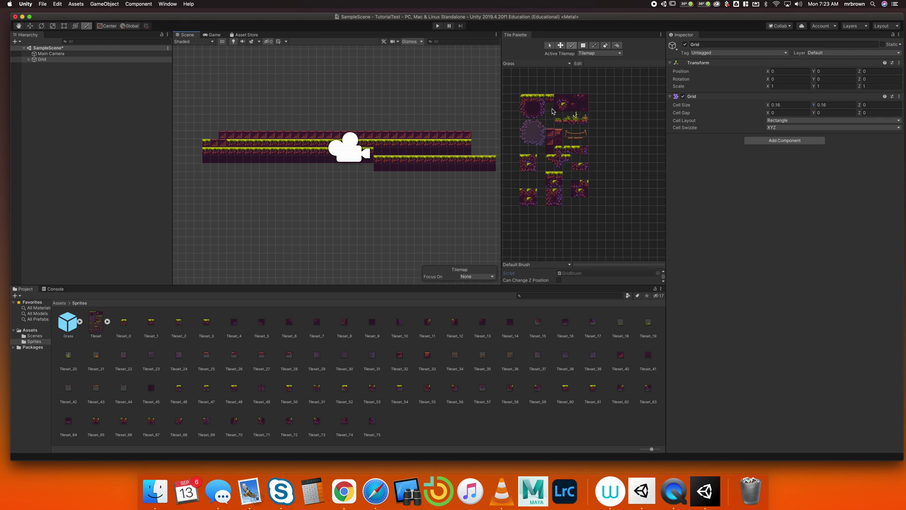
left_click(534, 100)
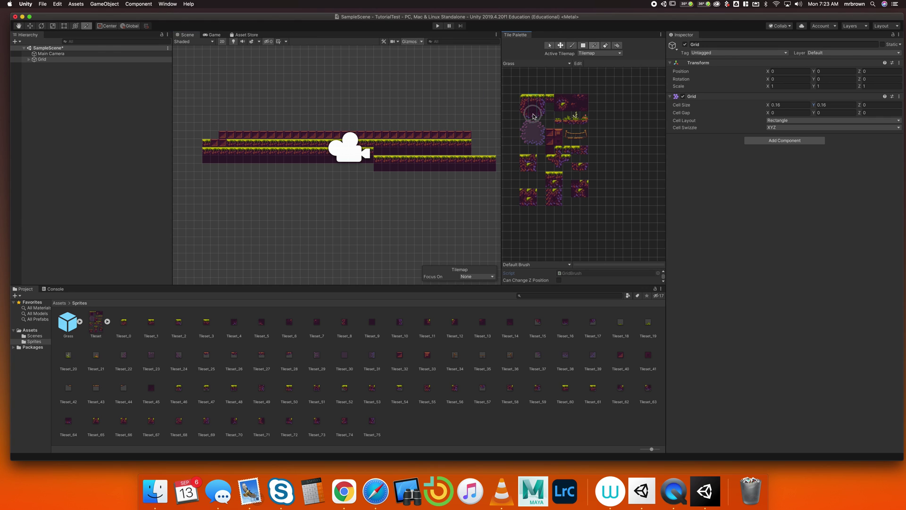
left_click(534, 110)
mouse_move(239, 138)
left_mouse_down()
mouse_move(207, 145)
mouse_move(486, 141)
left_mouse_up()
left_click(533, 110)
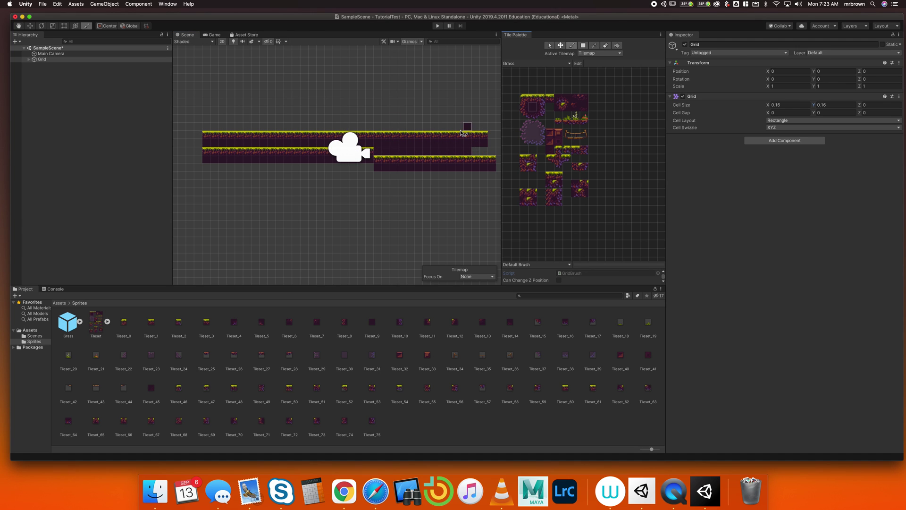
left_click(584, 46)
left_click_drag(206, 148, 481, 252)
- Add the grass left-end tile, the left wall column and the bottom-left corner
left_click(524, 99)
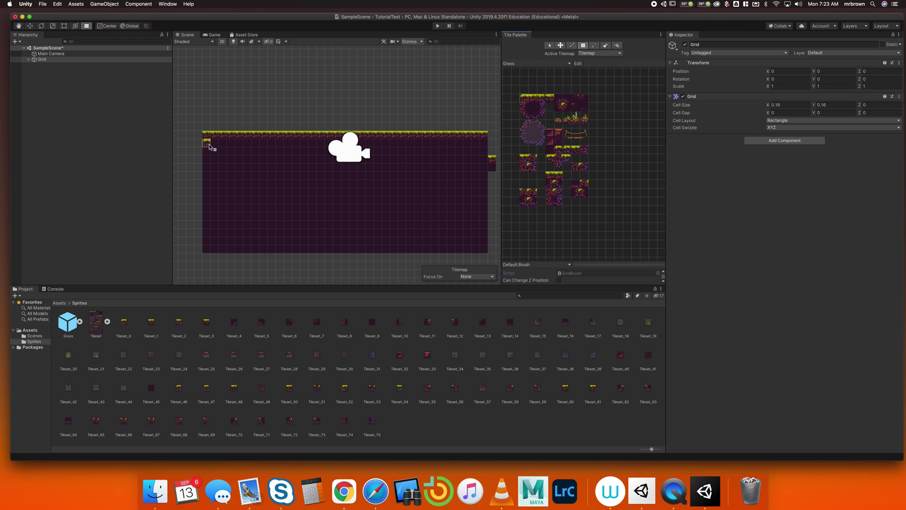
left_click(199, 136)
left_click(521, 108)
left_click_drag(199, 141, 199, 242)
left_click(529, 117)
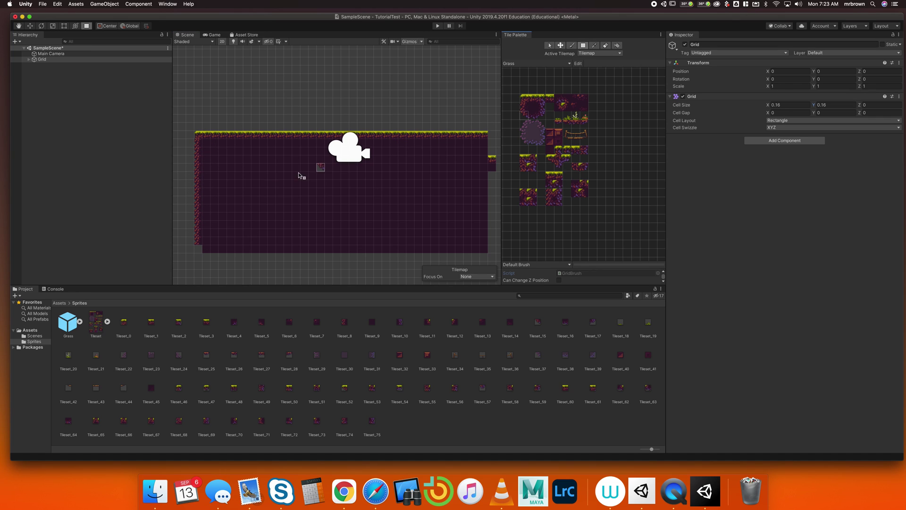
left_click(199, 248)
- Paint the bottom edge, bottom-right corner, grass top-right corner and right wall column
left_click(532, 115)
mouse_move(206, 248)
left_mouse_down()
mouse_move(367, 256)
mouse_move(479, 249)
left_mouse_up()
left_click(541, 113)
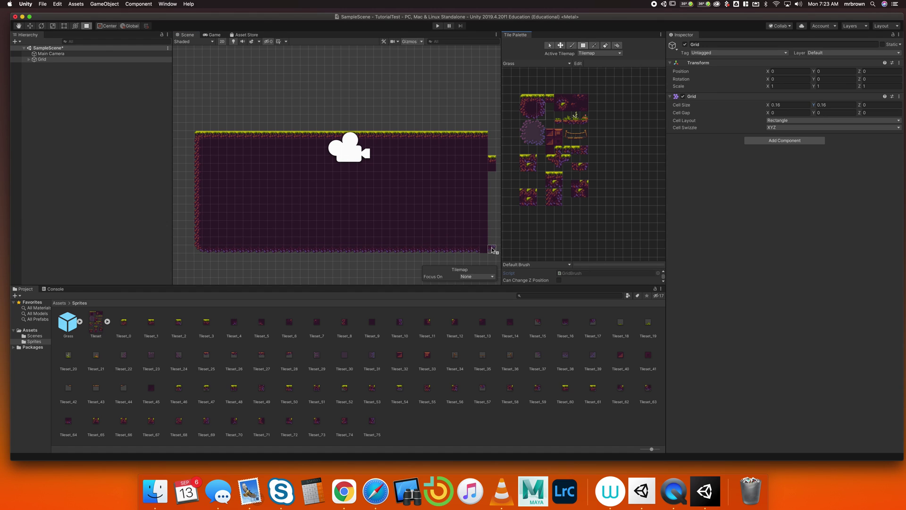
left_click(491, 249)
left_click(546, 99)
left_click(492, 134)
left_click(541, 108)
left_click_drag(492, 141, 490, 242)
left_click(541, 114)
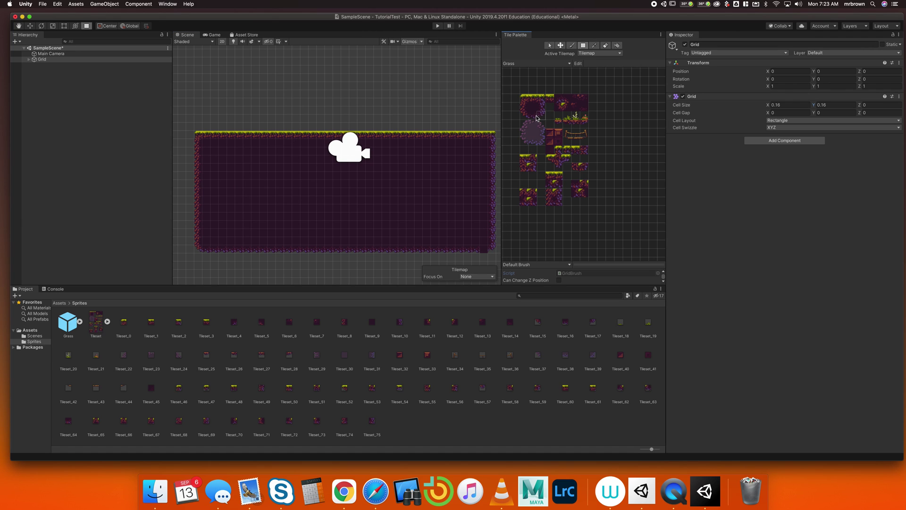
left_click(532, 114)
left_click(485, 248)
- Flood-fill the platform interior with the plain dark tile
left_click(558, 135)
left_click(616, 45)
left_click(336, 176)
scroll(423, 176, "down", 3)
left_click(533, 108)
left_click(402, 176)
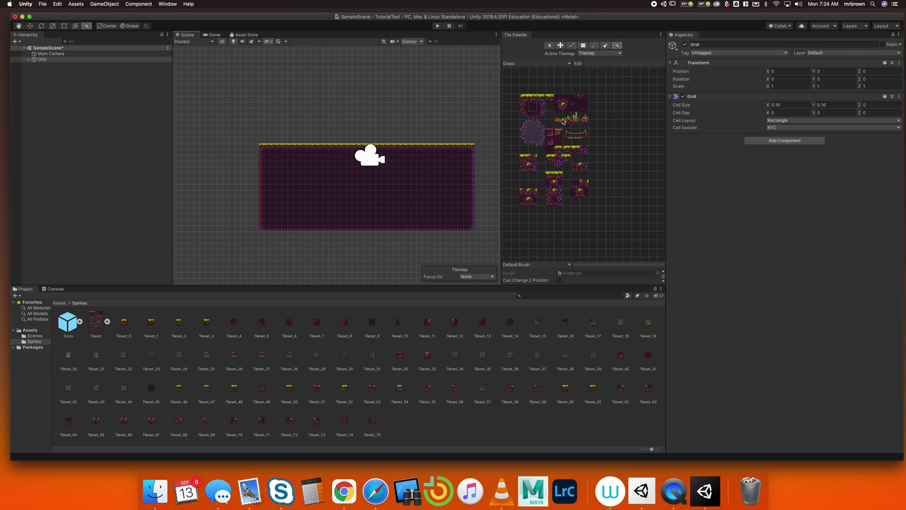
left_click(550, 45)
middle_click_drag(474, 156, 281, 204)
scroll(382, 178, "down", 1)
scroll(383, 178, "down", 3)
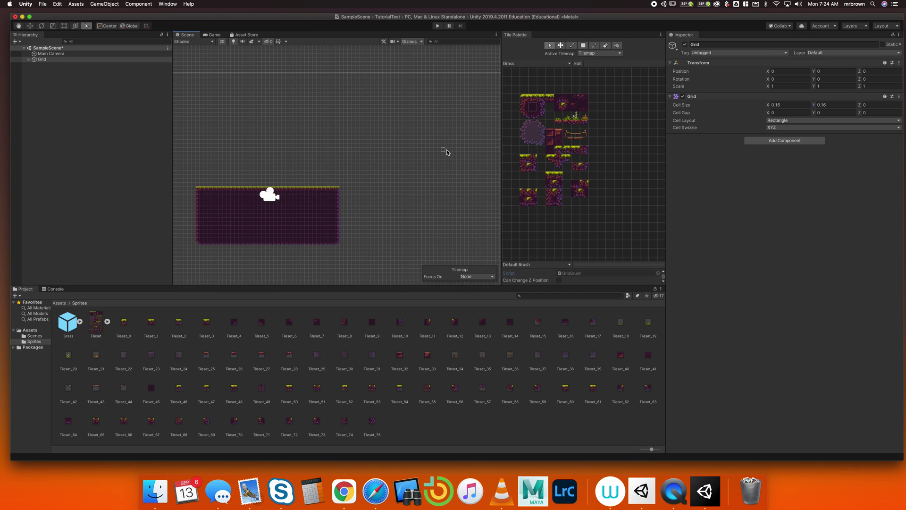
scroll(373, 193, "up", 2)
middle_click_drag(373, 193, 473, 179)
- Brush-paint grass tufts along the platform's top edge from left to right end
left_click(584, 117)
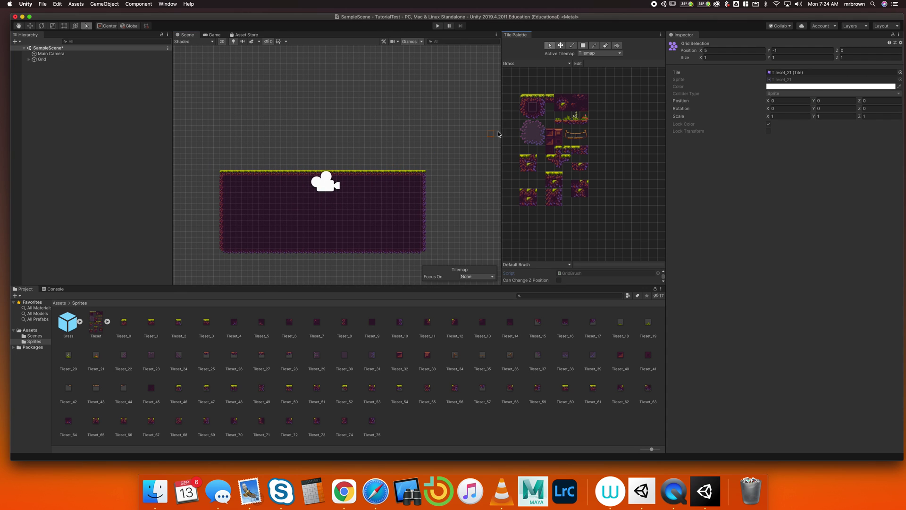
left_click(571, 46)
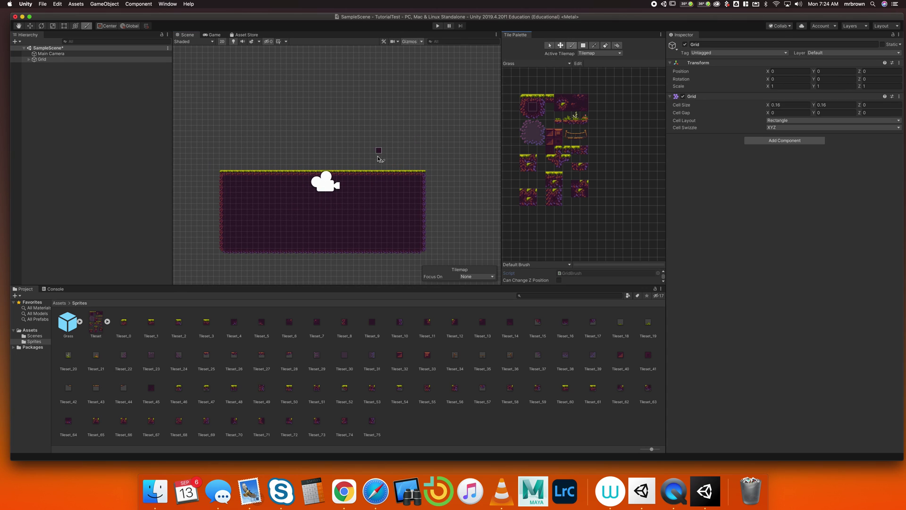
left_click(585, 119)
left_click_drag(361, 169, 420, 168)
scroll(403, 170, "up", 3)
left_click(295, 165)
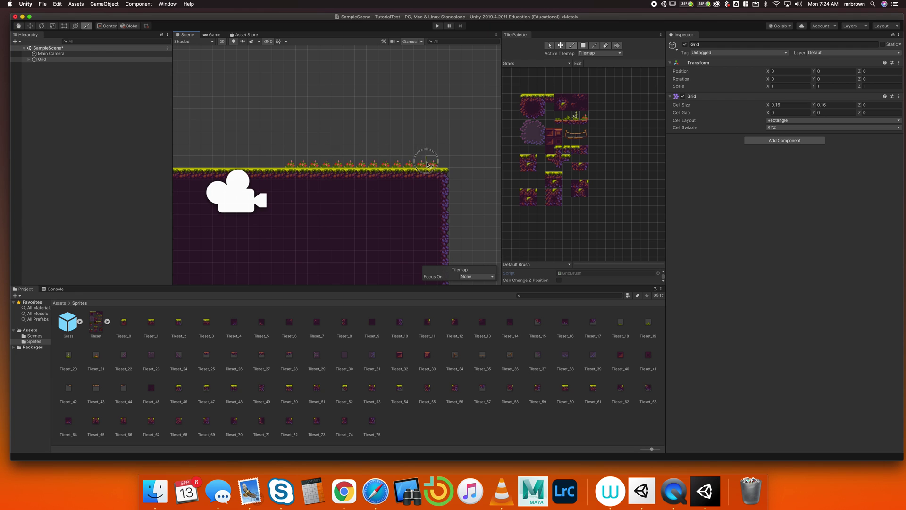
left_click(444, 165)
left_click(282, 168)
left_click_drag(282, 168, 241, 166)
scroll(383, 163, "down", 3)
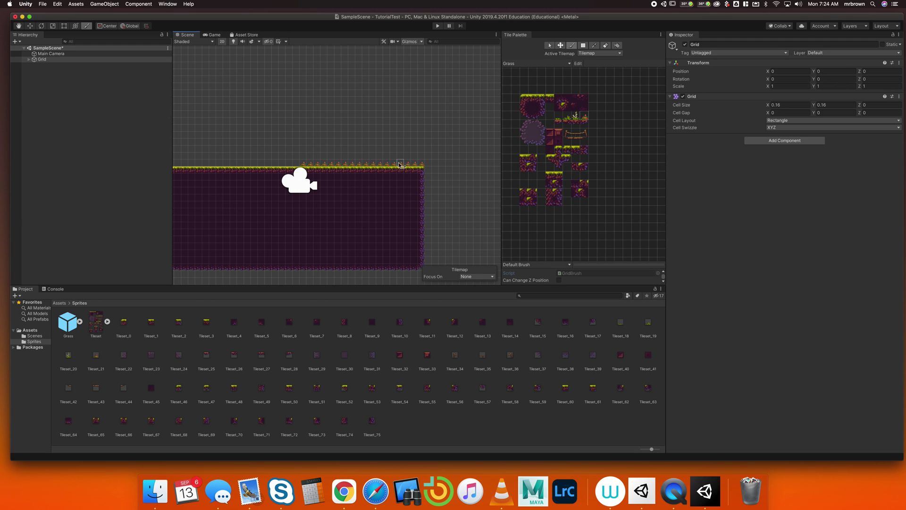
scroll(274, 167, "down", 1)
scroll(273, 167, "down", 3)
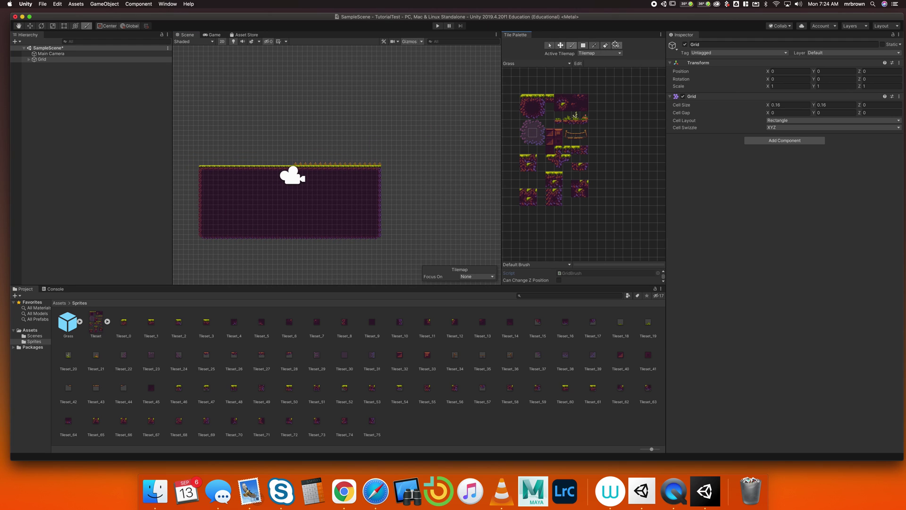
- Switch to box fill and expand Grid to reveal its Tilemap child
left_click(583, 46)
left_click_drag(194, 65, 389, 91)
left_click(29, 60)
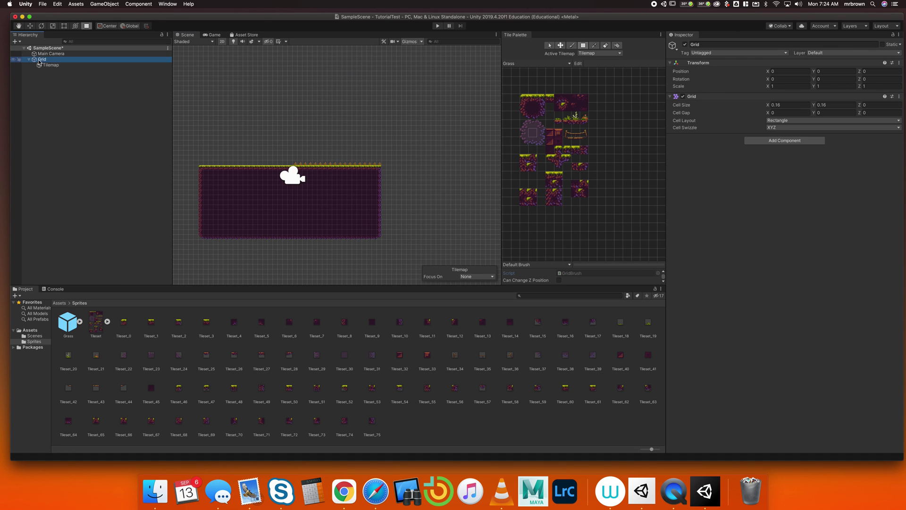
- Rename the Tilemap to 'MidGround'
left_click(71, 66)
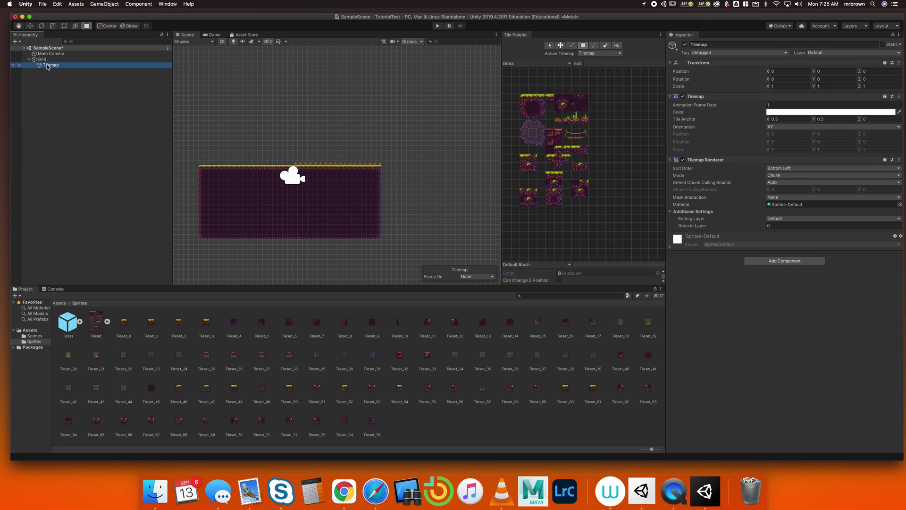
left_click(714, 44)
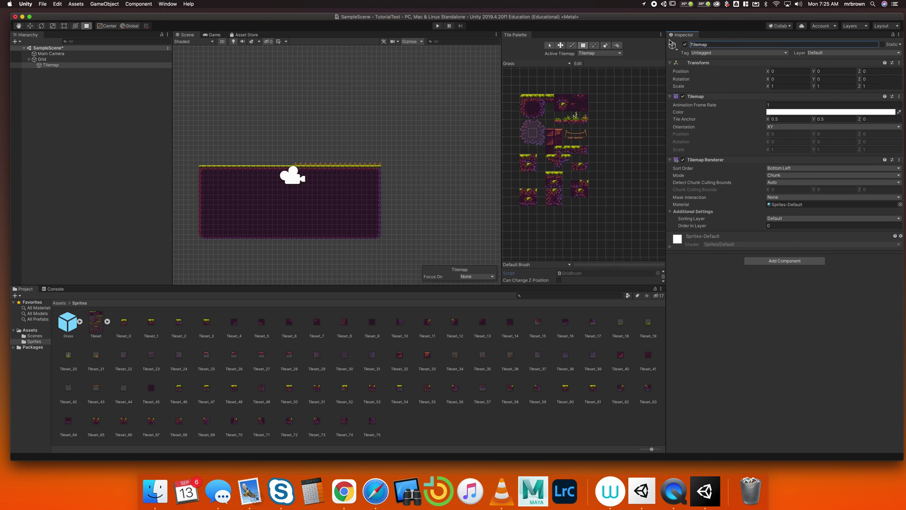
type("MidGround")
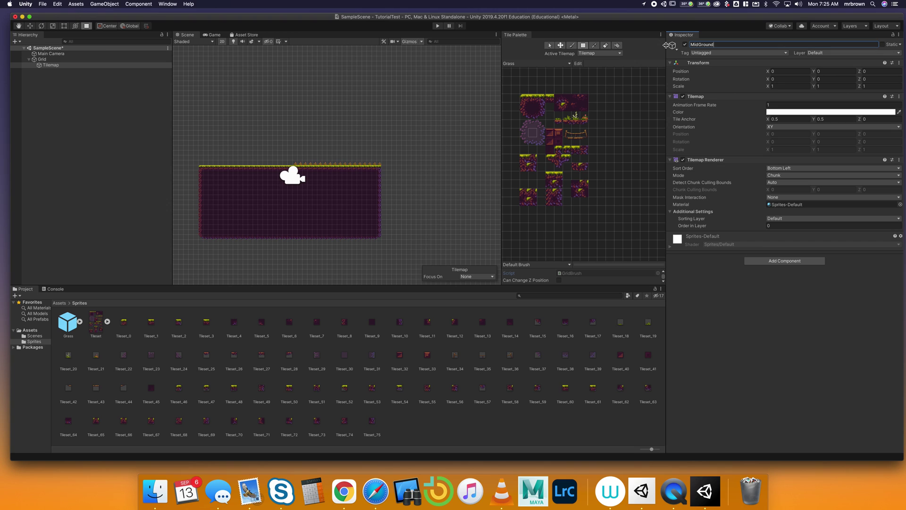
left_click(115, 86)
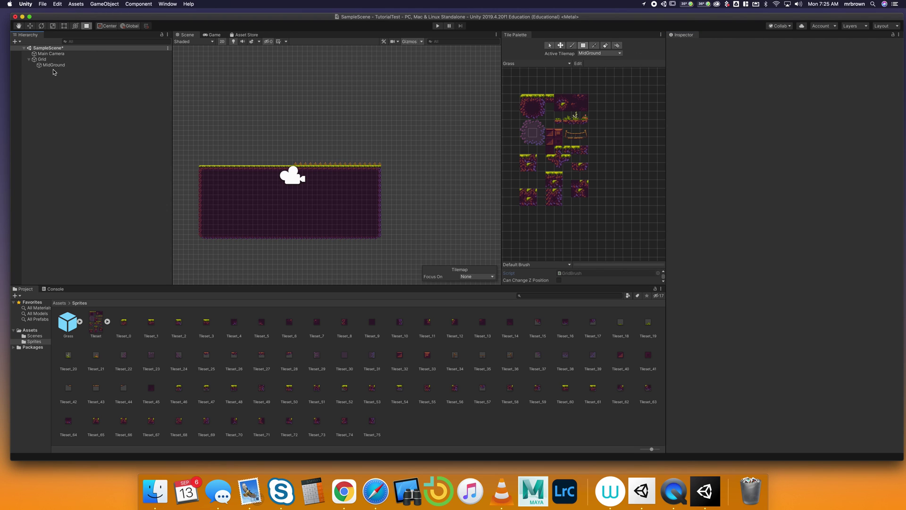
- Add two new Tilemaps under Grid via 2D Object > Tilemap
right_click(55, 66)
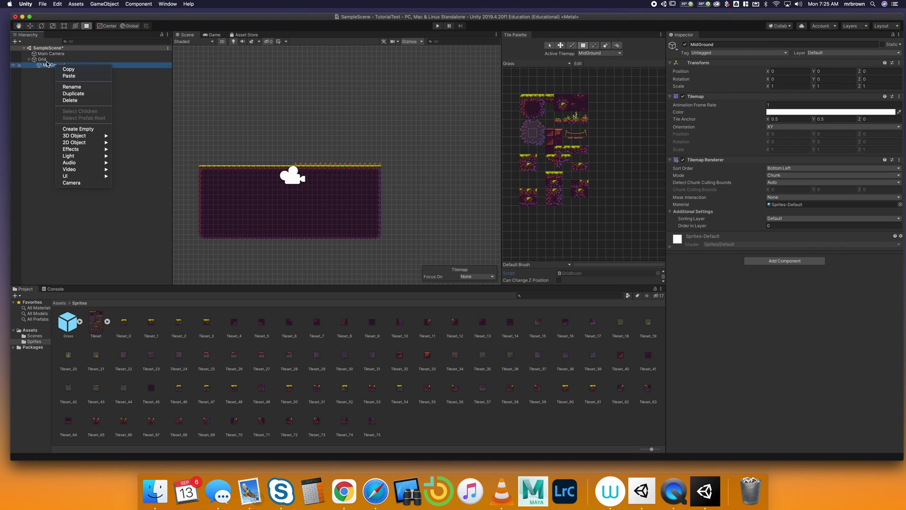
left_click(45, 62)
left_click(47, 60)
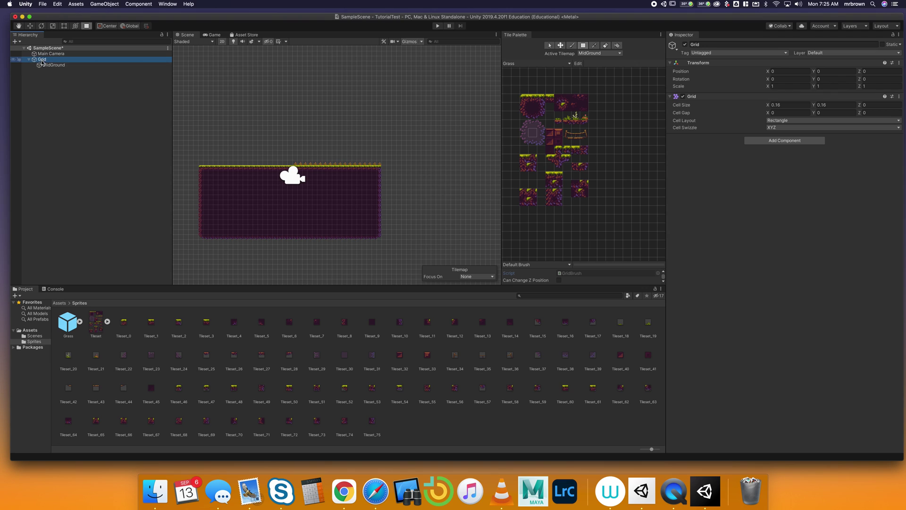
right_click(43, 61)
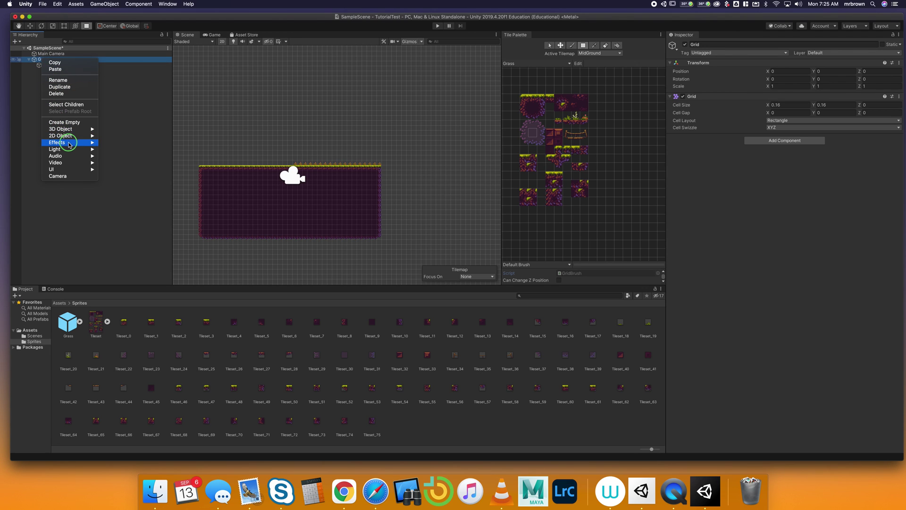
mouse_move(70, 135)
left_click(133, 152)
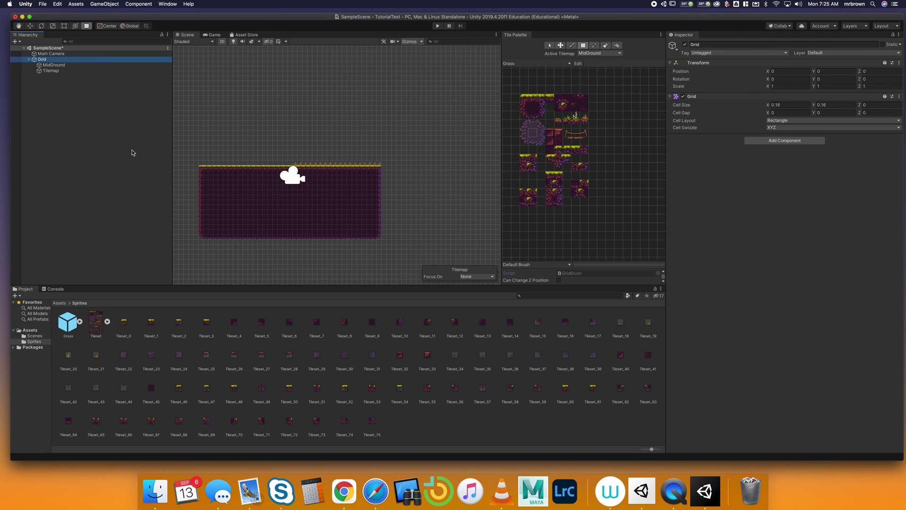
left_click(43, 59)
right_click(44, 59)
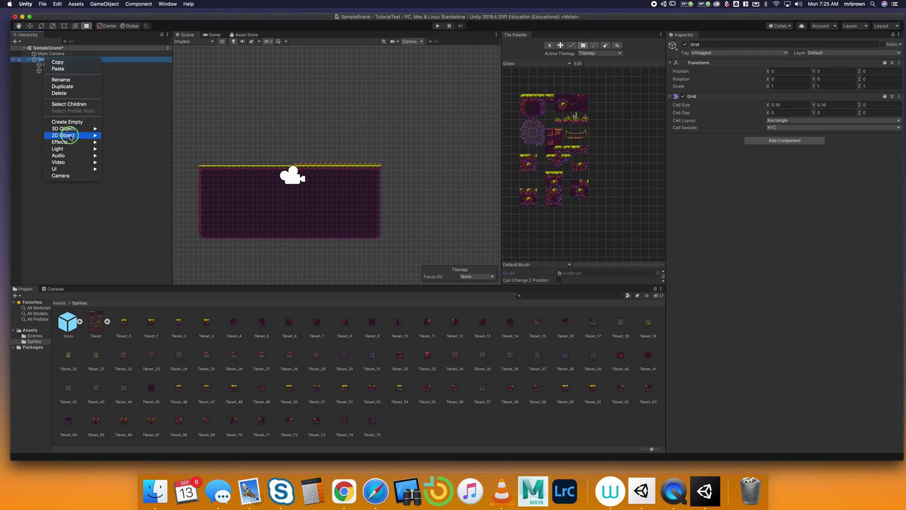
mouse_move(71, 135)
left_click(120, 150)
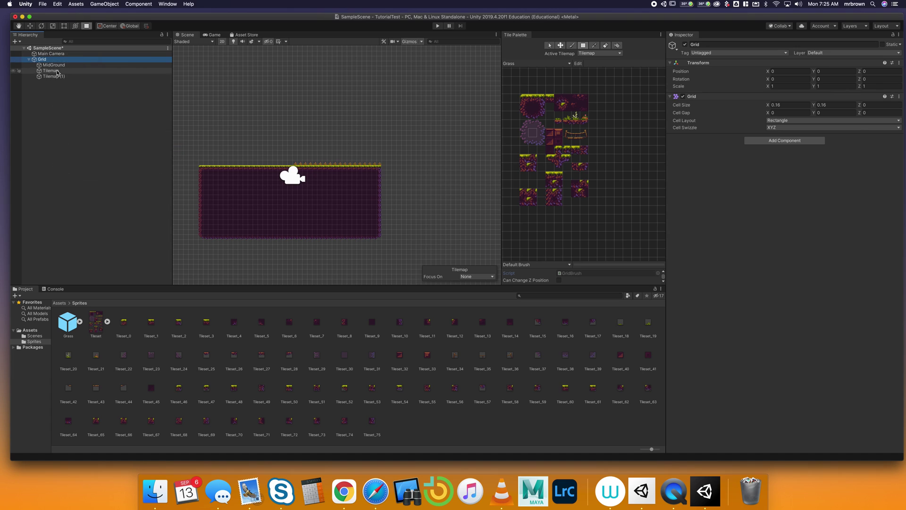
- Rename the new tilemaps to 'Background' and 'Forground'
left_click(731, 44)
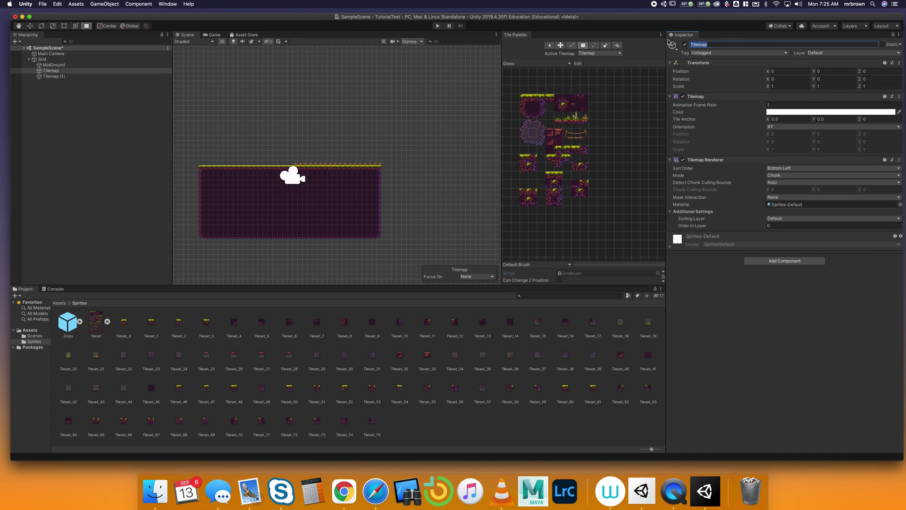
type("Background")
left_click(75, 77)
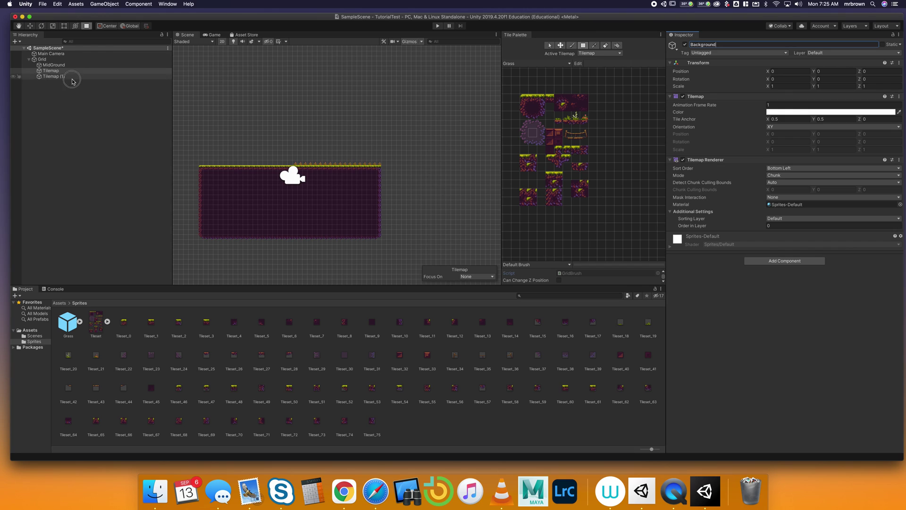
left_click(842, 45)
type("rground")
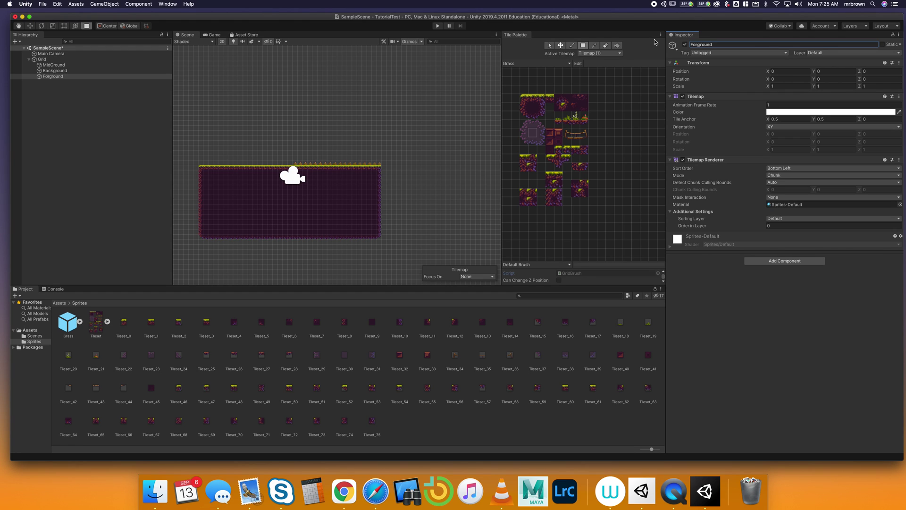
- Select MidGround and choose Add Sorting Layer from its Sorting Layer dropdown
left_click(143, 101)
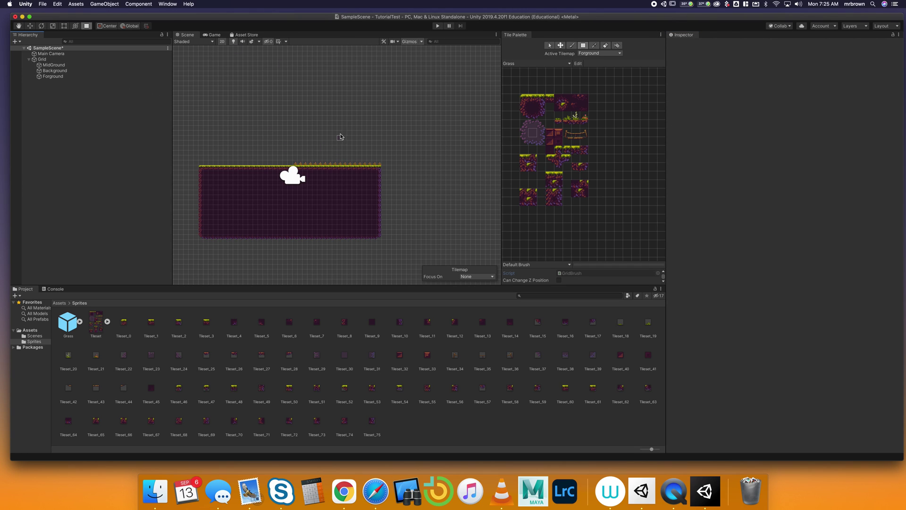
left_click(75, 66)
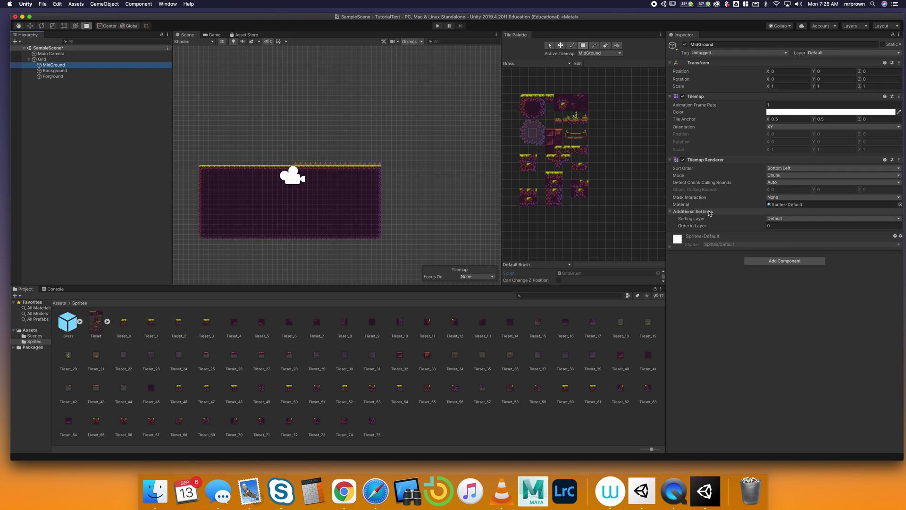
left_click(787, 219)
left_click(793, 220)
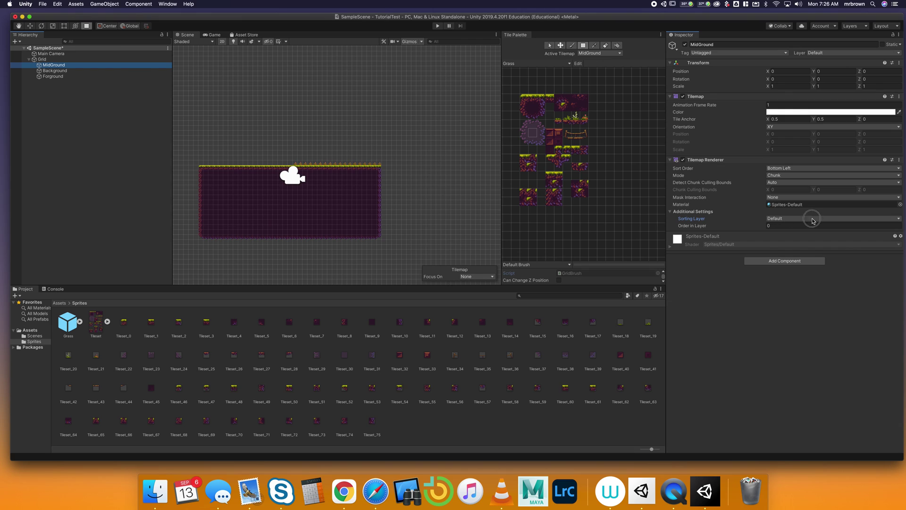
left_click(794, 220)
left_click(794, 219)
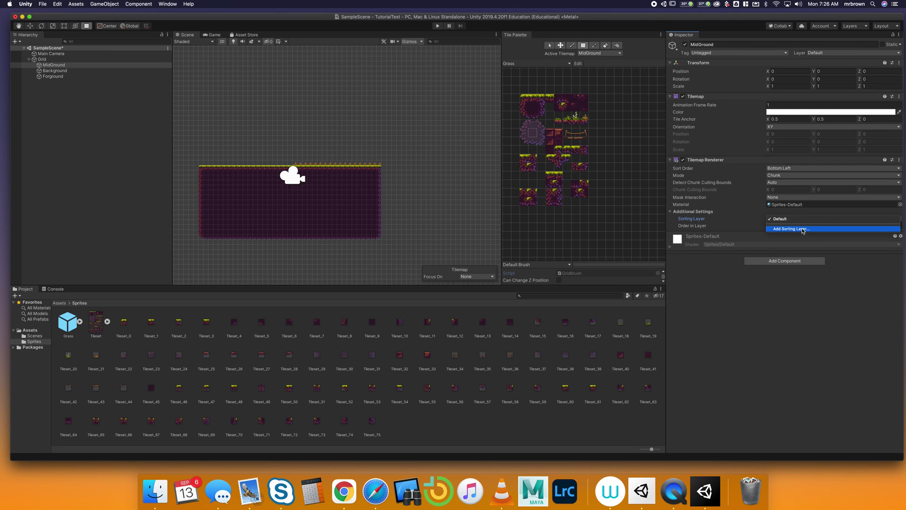
left_click(800, 228)
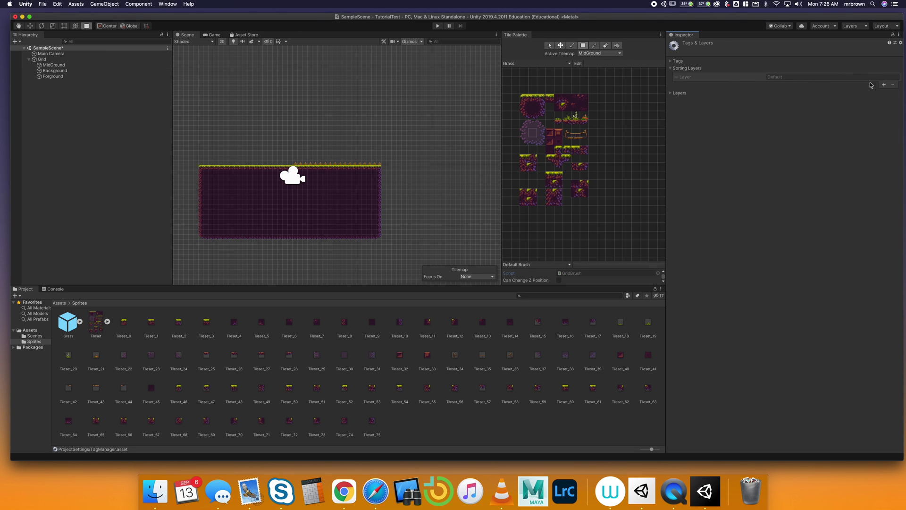
- Add Background and Forground sorting layers, moving Background above Default
left_click(884, 85)
left_click(747, 85)
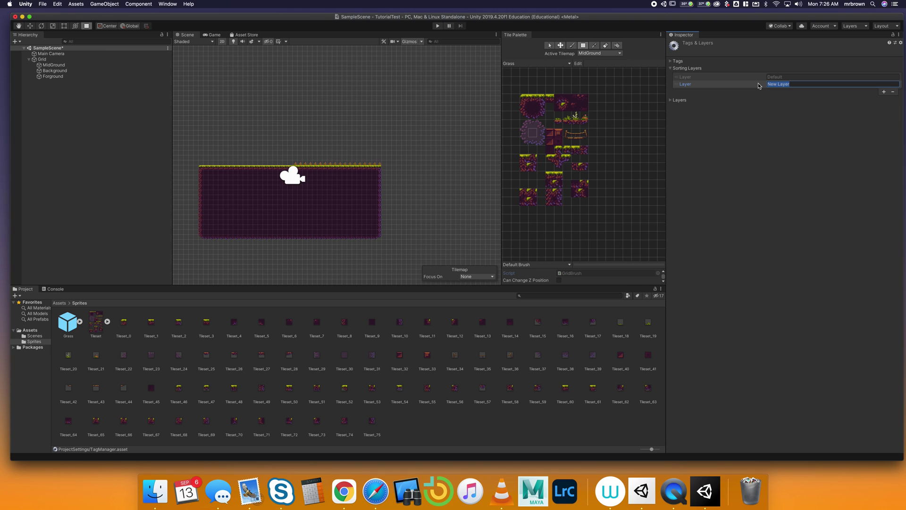
type("Background")
left_click(885, 93)
left_click(820, 92)
type("G")
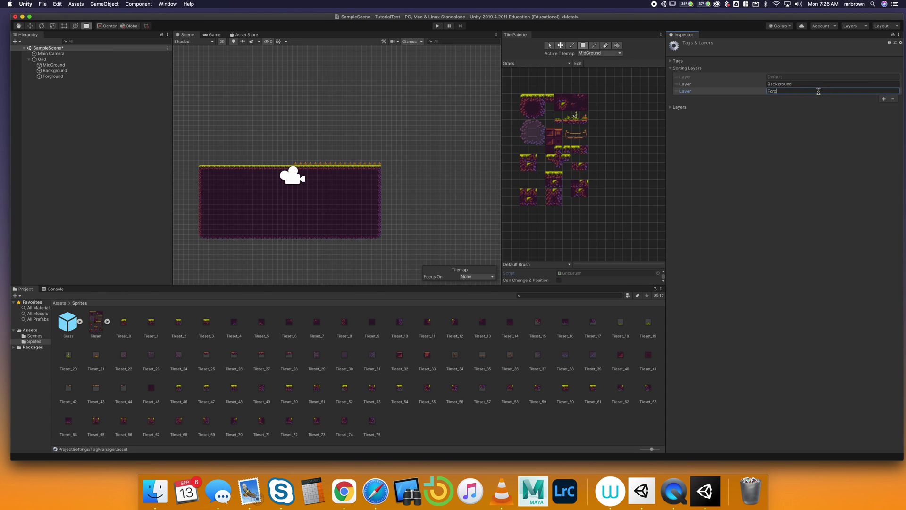
type("orground")
key("Return")
left_click(806, 76)
left_click_drag(682, 86, 680, 78)
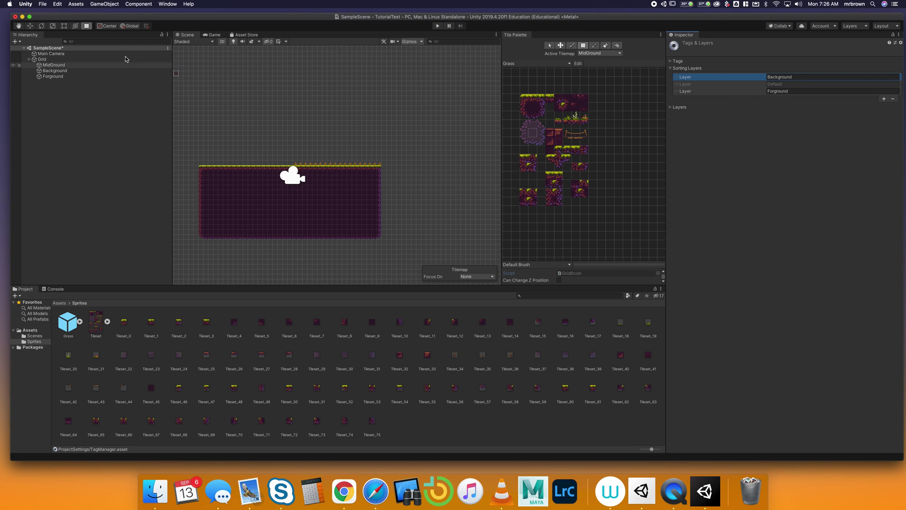
left_click(94, 65)
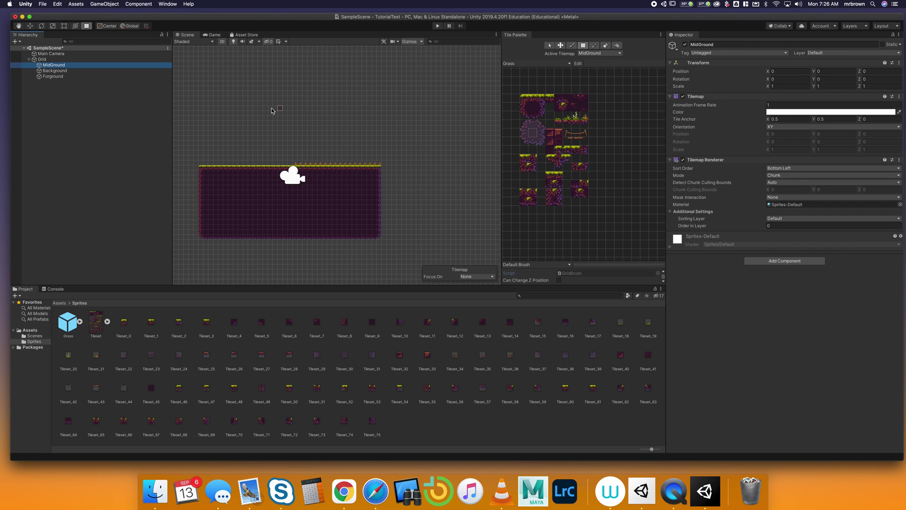
- Put the Background and Forground tilemaps on the Background and Forground sorting layers
left_click(99, 71)
left_click(774, 219)
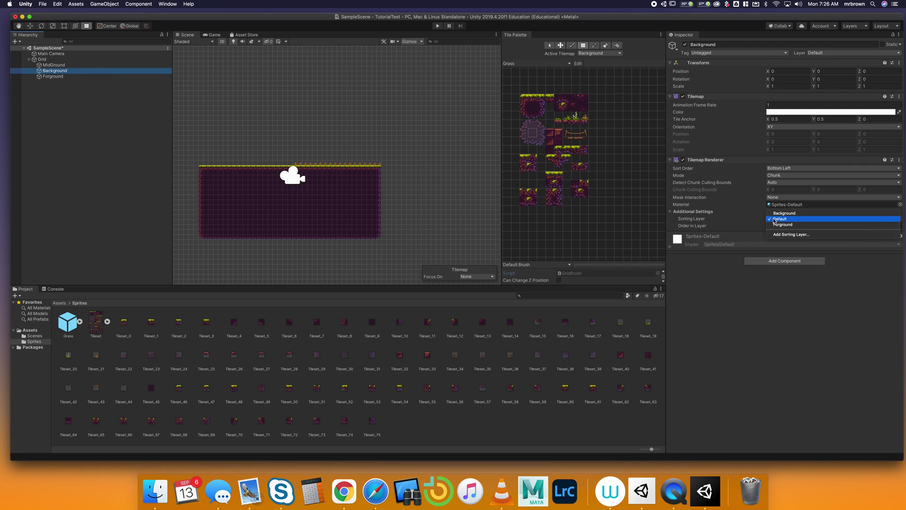
left_click(783, 226)
left_click(62, 76)
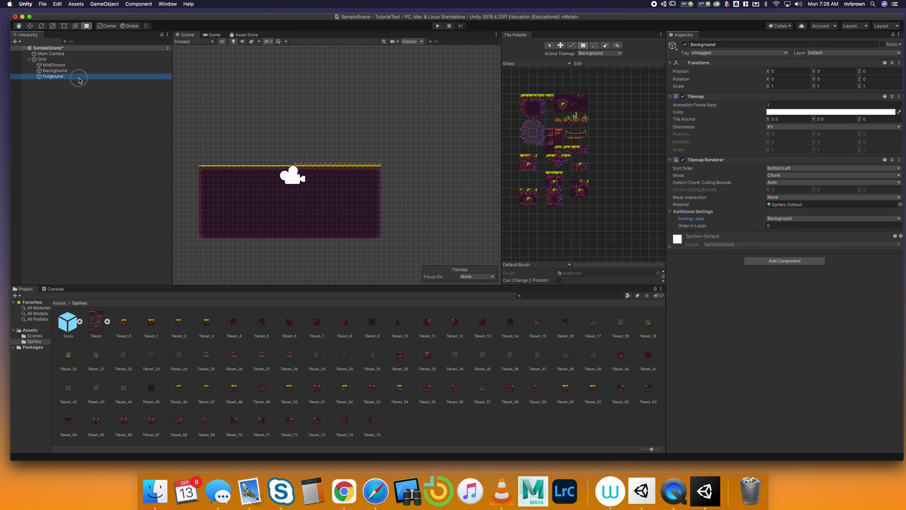
left_click(786, 219)
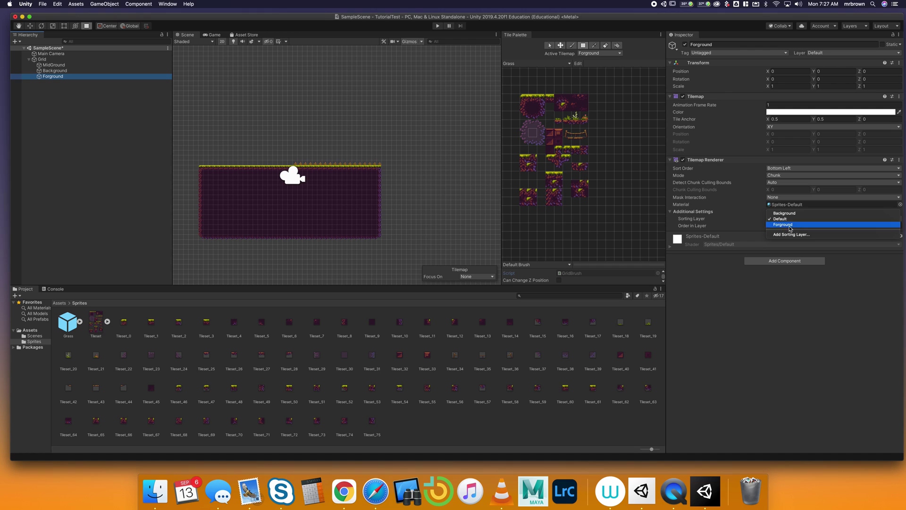
left_click(787, 225)
- Paint a grass row along the ground's top edge on Forground
left_click(53, 76)
left_click(574, 117)
left_click_drag(291, 163, 384, 165)
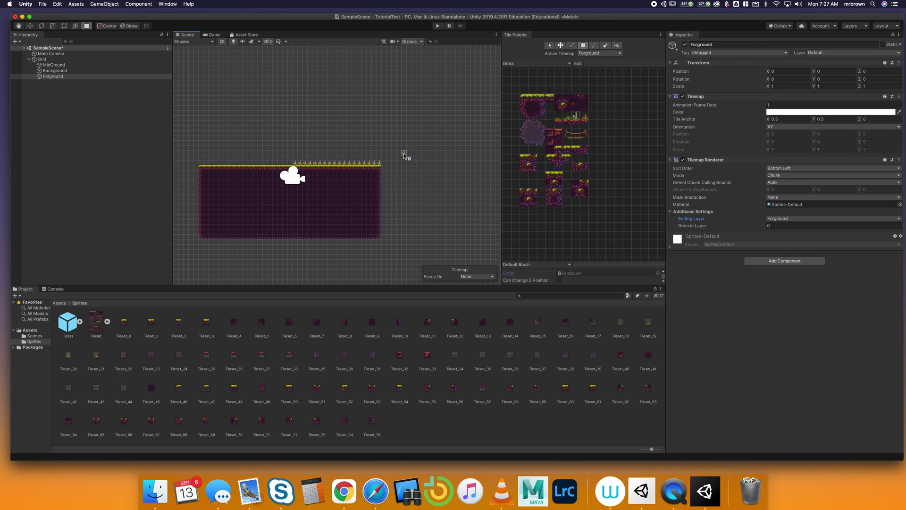
- Review the sorting layer settings, then select the MidGround tilemap
left_click(779, 218)
left_click(798, 230)
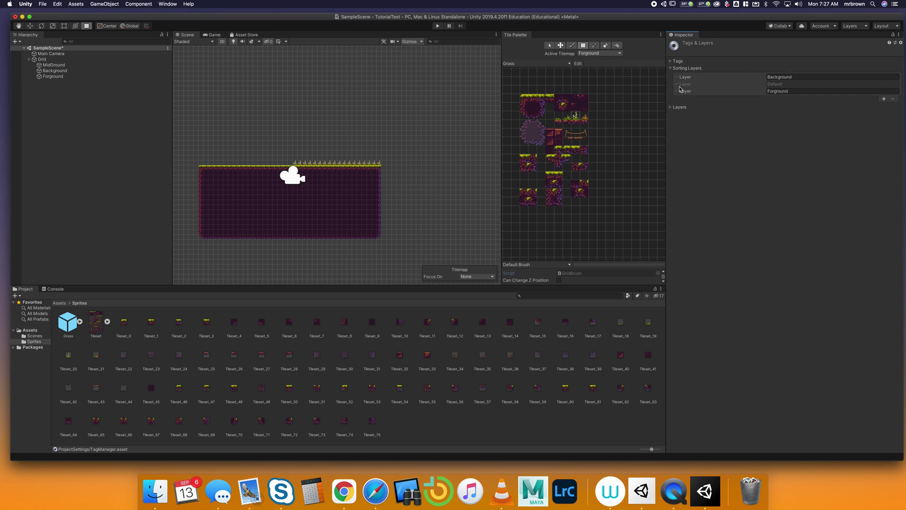
left_click(671, 69)
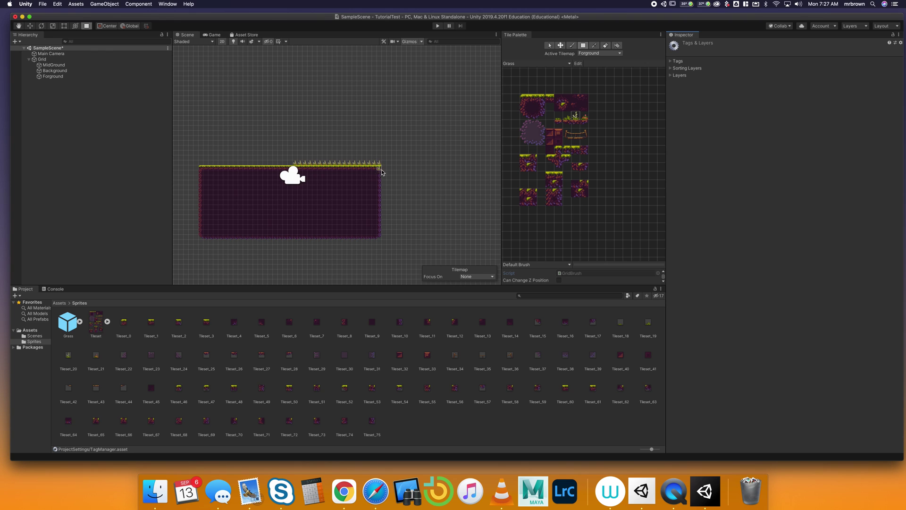
scroll(439, 161, "up", 1)
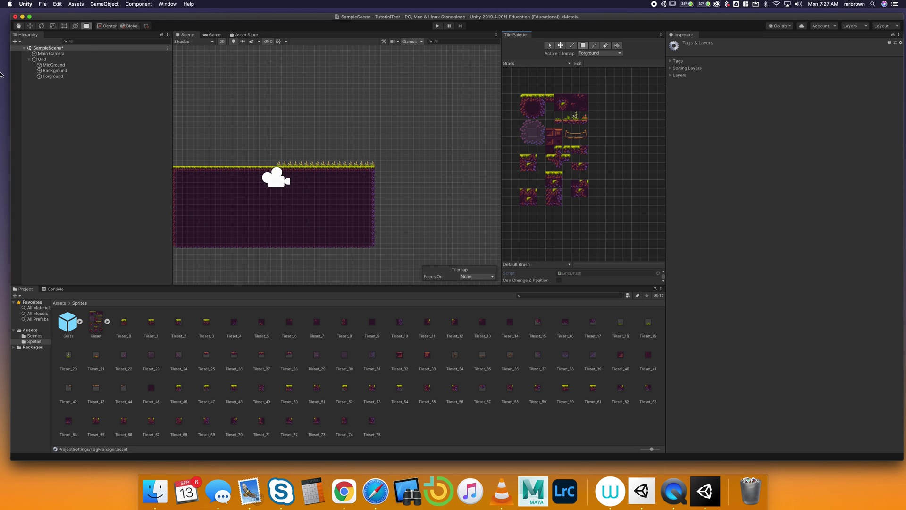
left_click(54, 65)
scroll(196, 139, "down", 1)
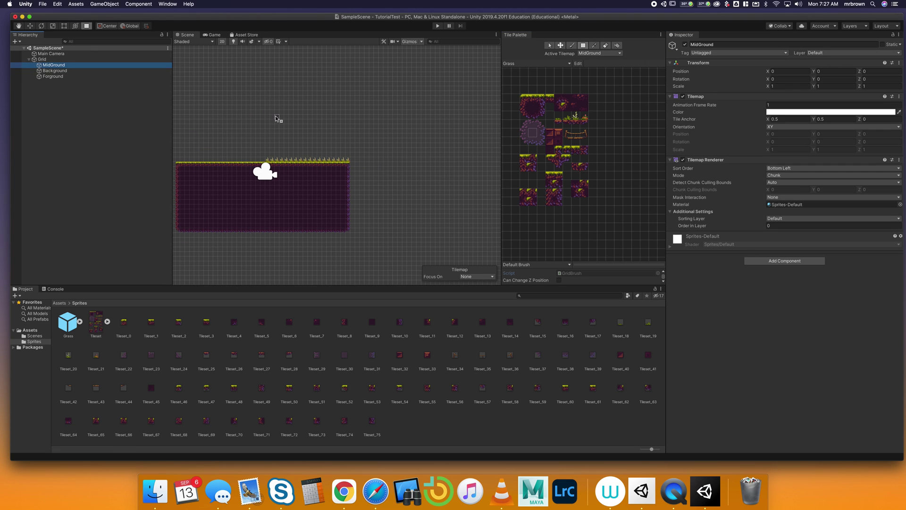
- Box-fill a large rectangle of dark tiles around the level on the Background tilemap
middle_click_drag(276, 115, 367, 126)
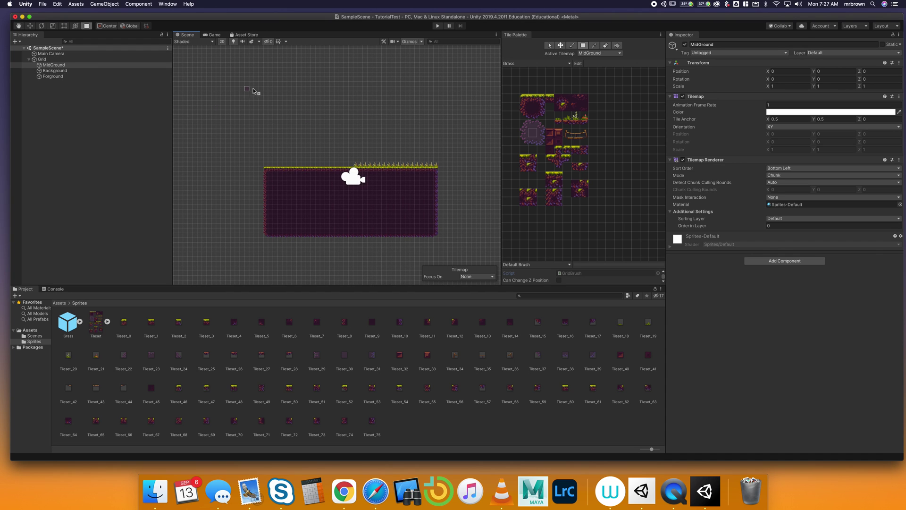
left_click_drag(258, 82, 453, 239)
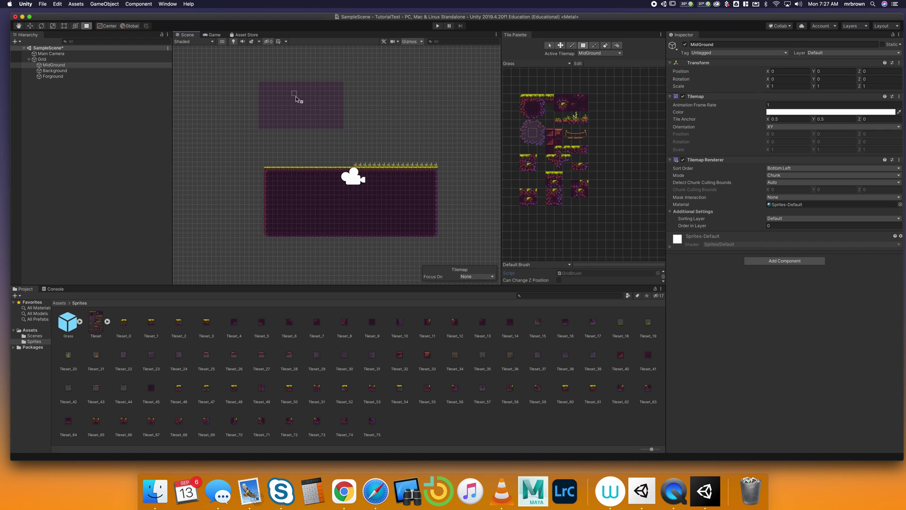
left_click(54, 71)
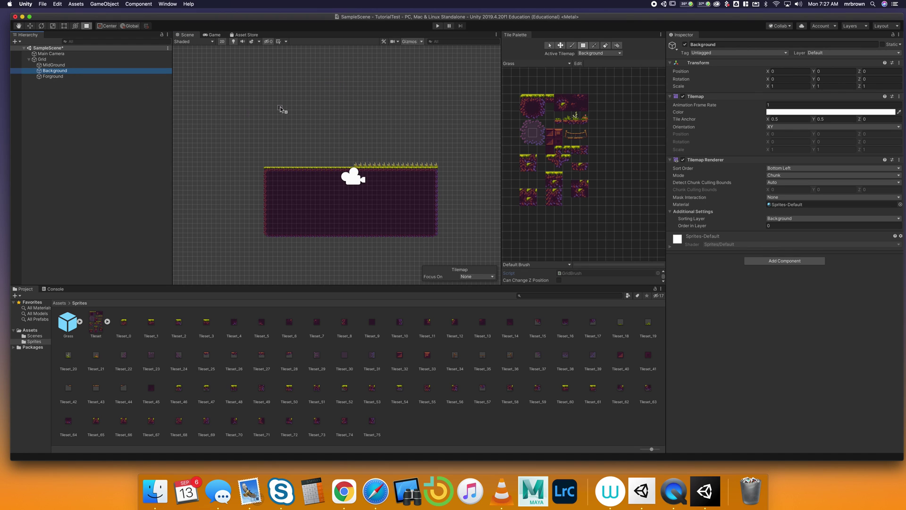
left_click_drag(261, 93, 444, 242)
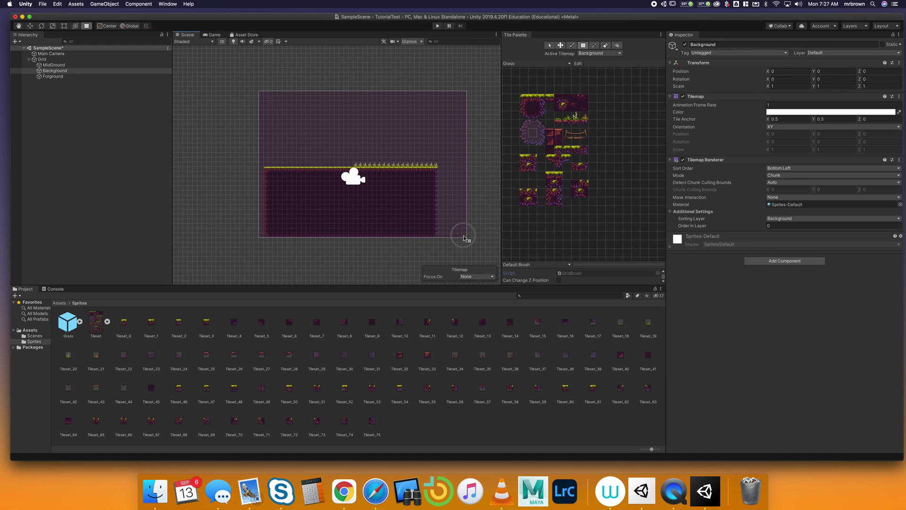
left_click_drag(464, 238, 463, 238)
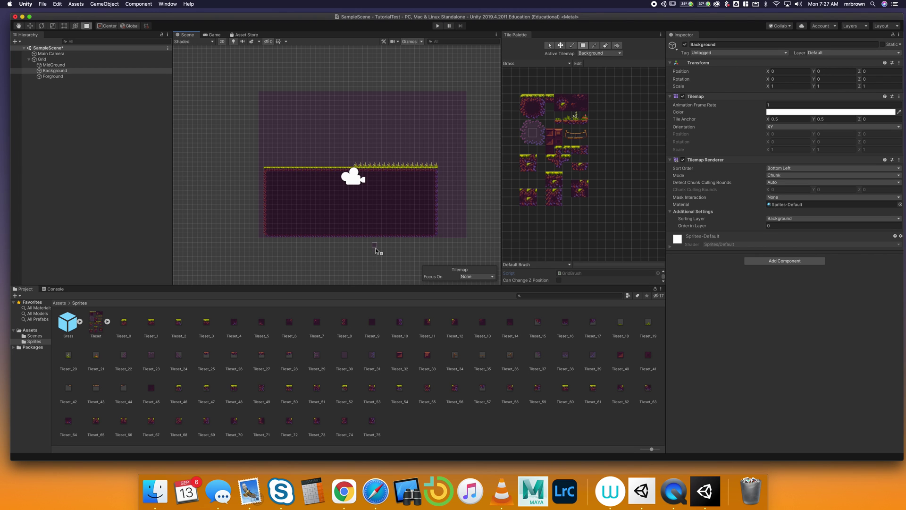
scroll(376, 246, "right", 5)
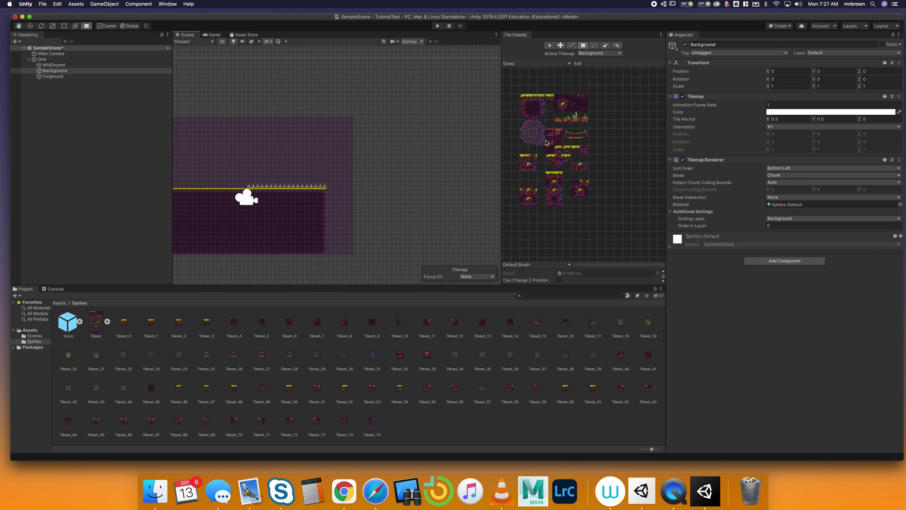
left_click(525, 162)
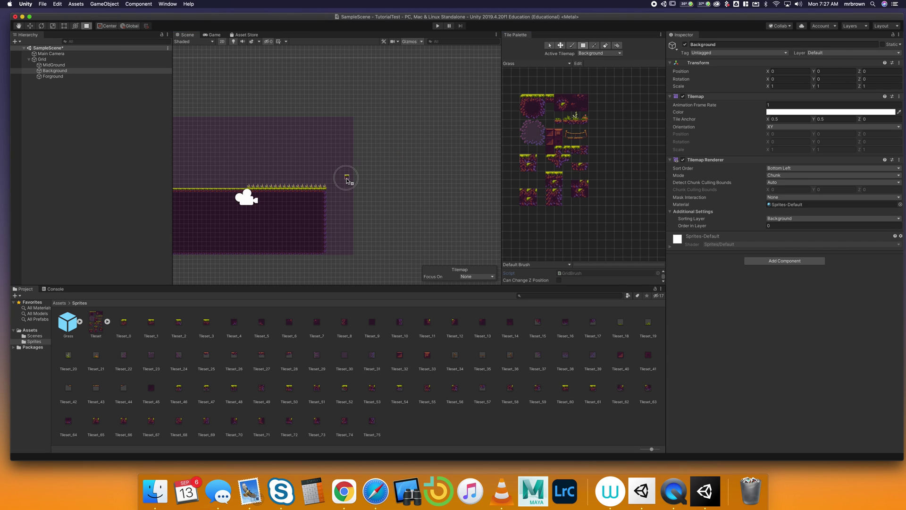